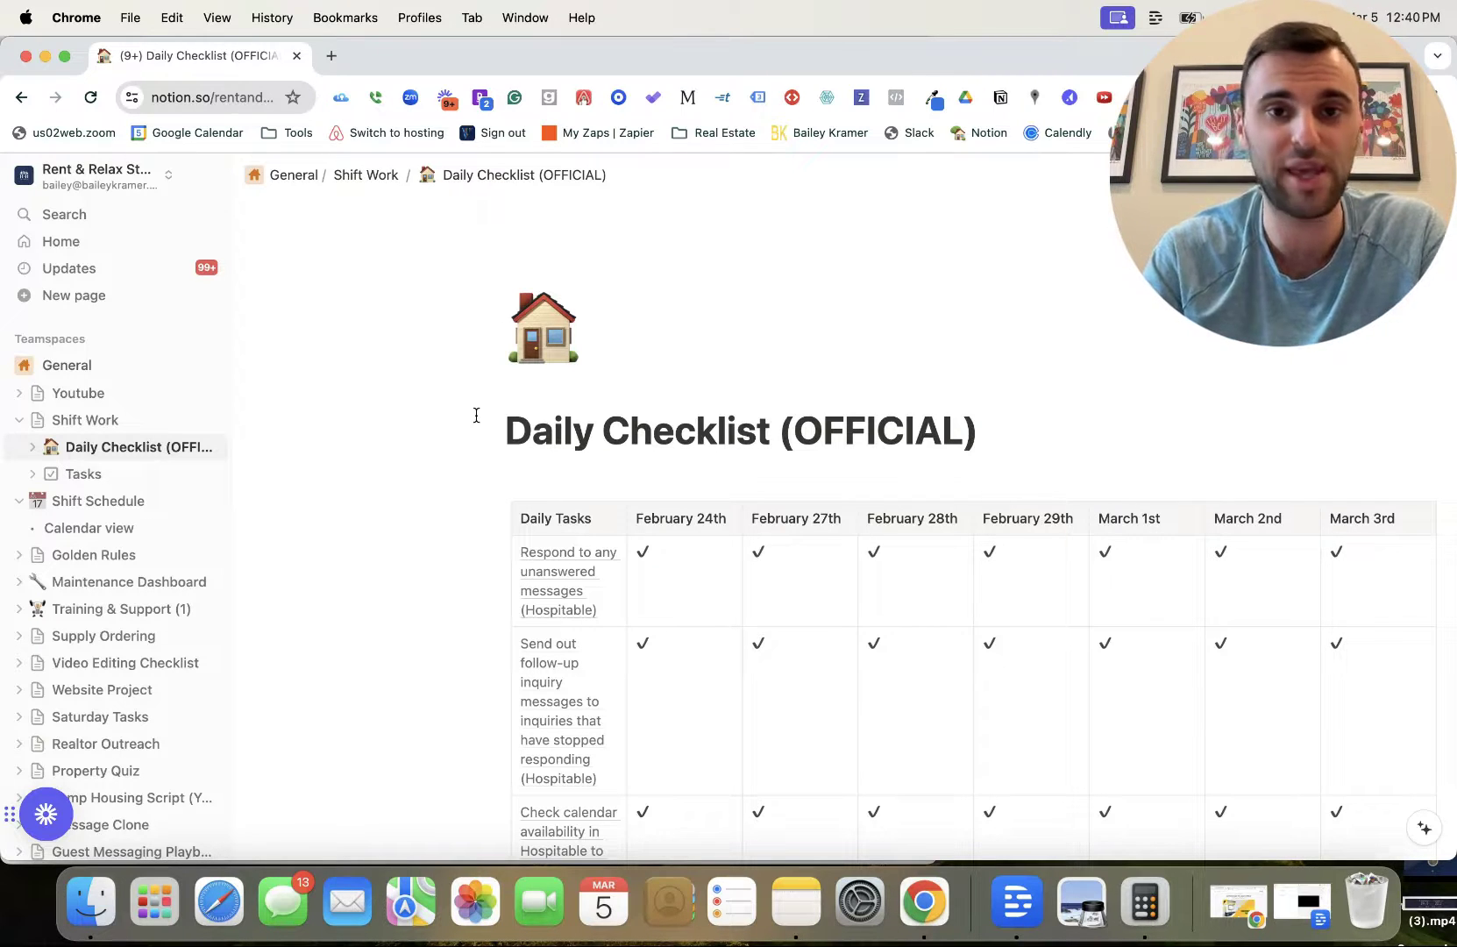
- Scroll the Daily Checklist table down through the daily task rows to Monday Tasks
scroll(622, 504, down, 3)
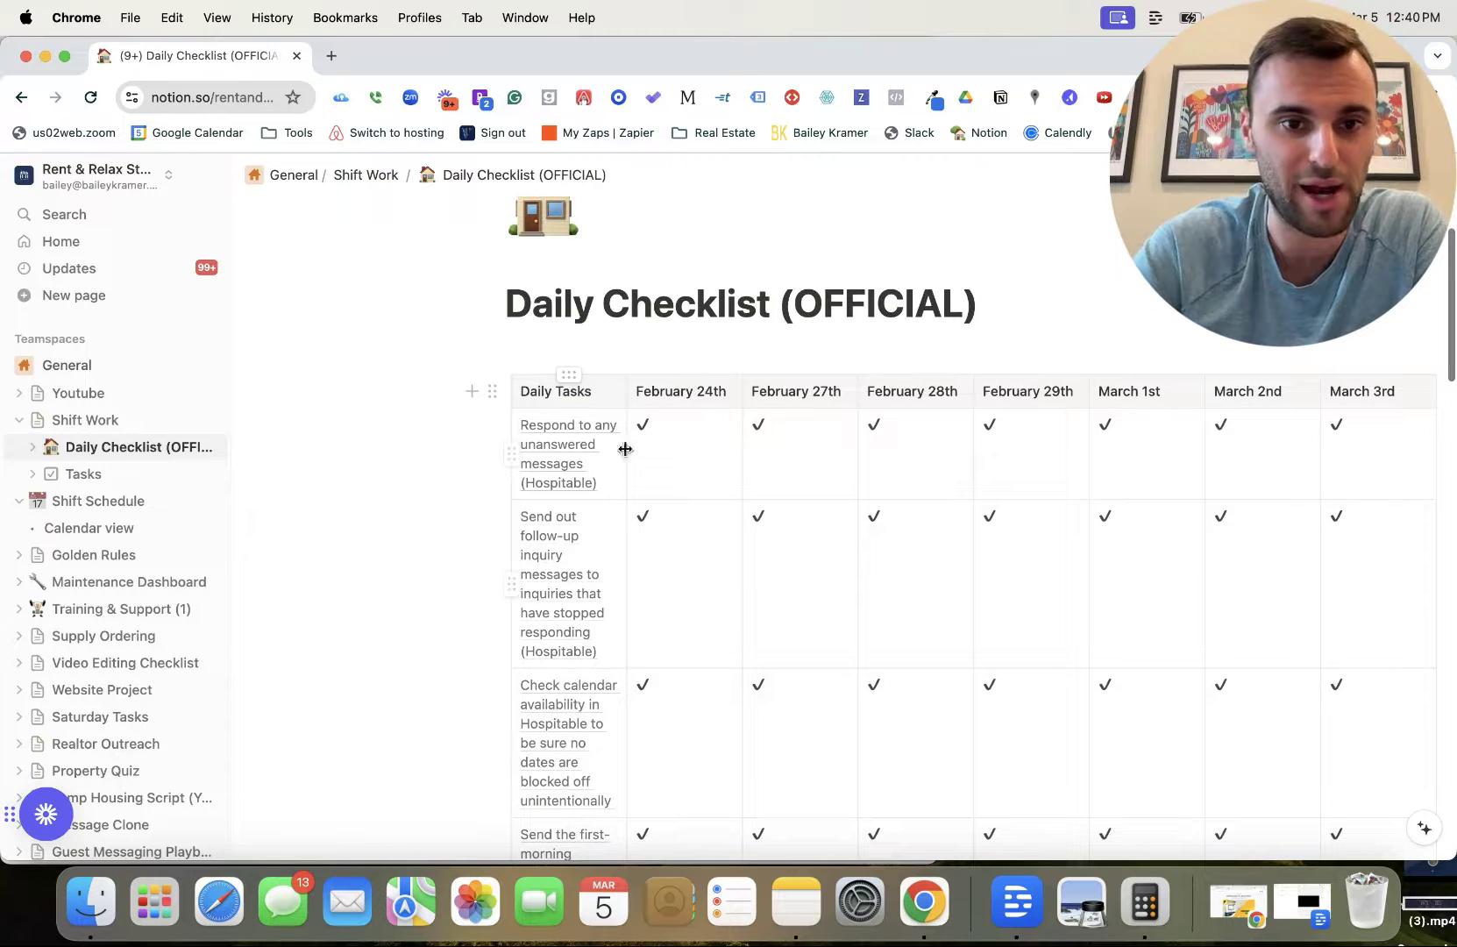
scroll(593, 457, down, 3)
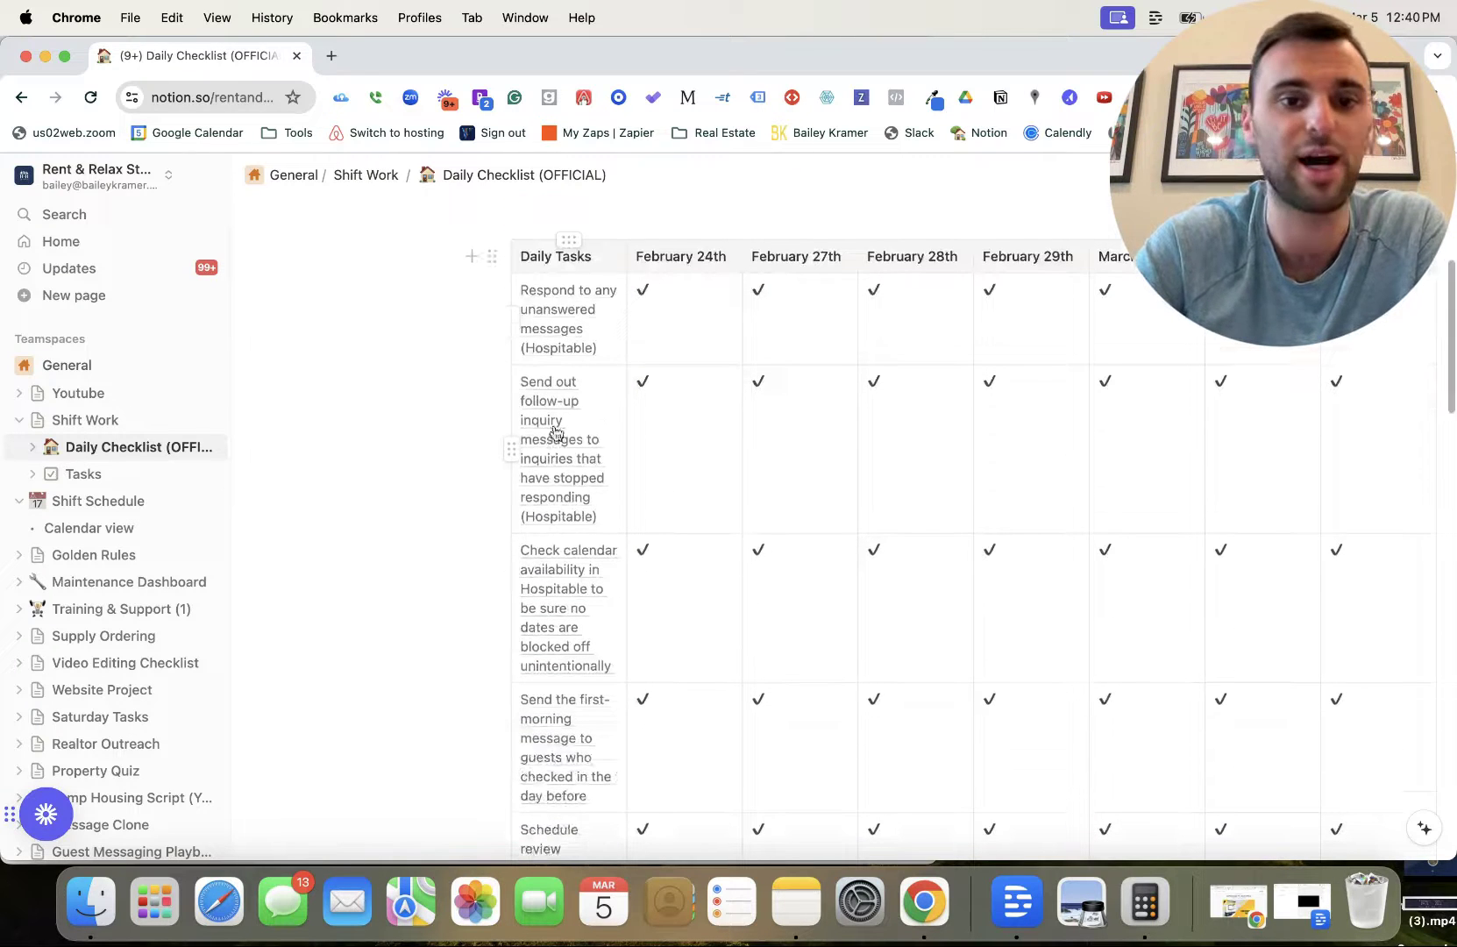
scroll(568, 478, down, 3)
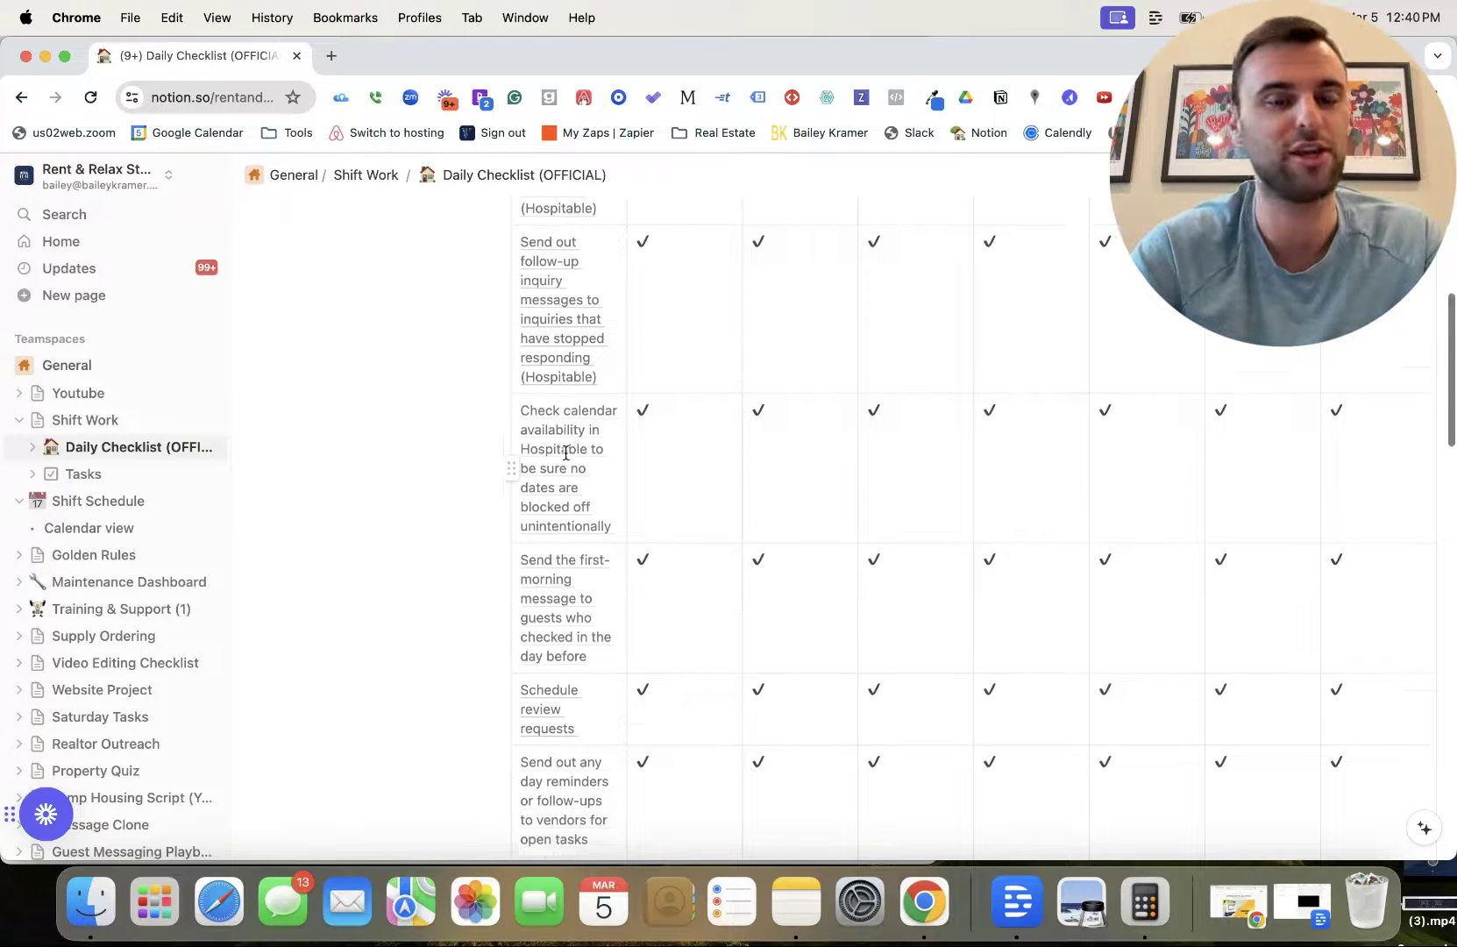
scroll(566, 457, down, 3)
scroll(587, 412, down, 10)
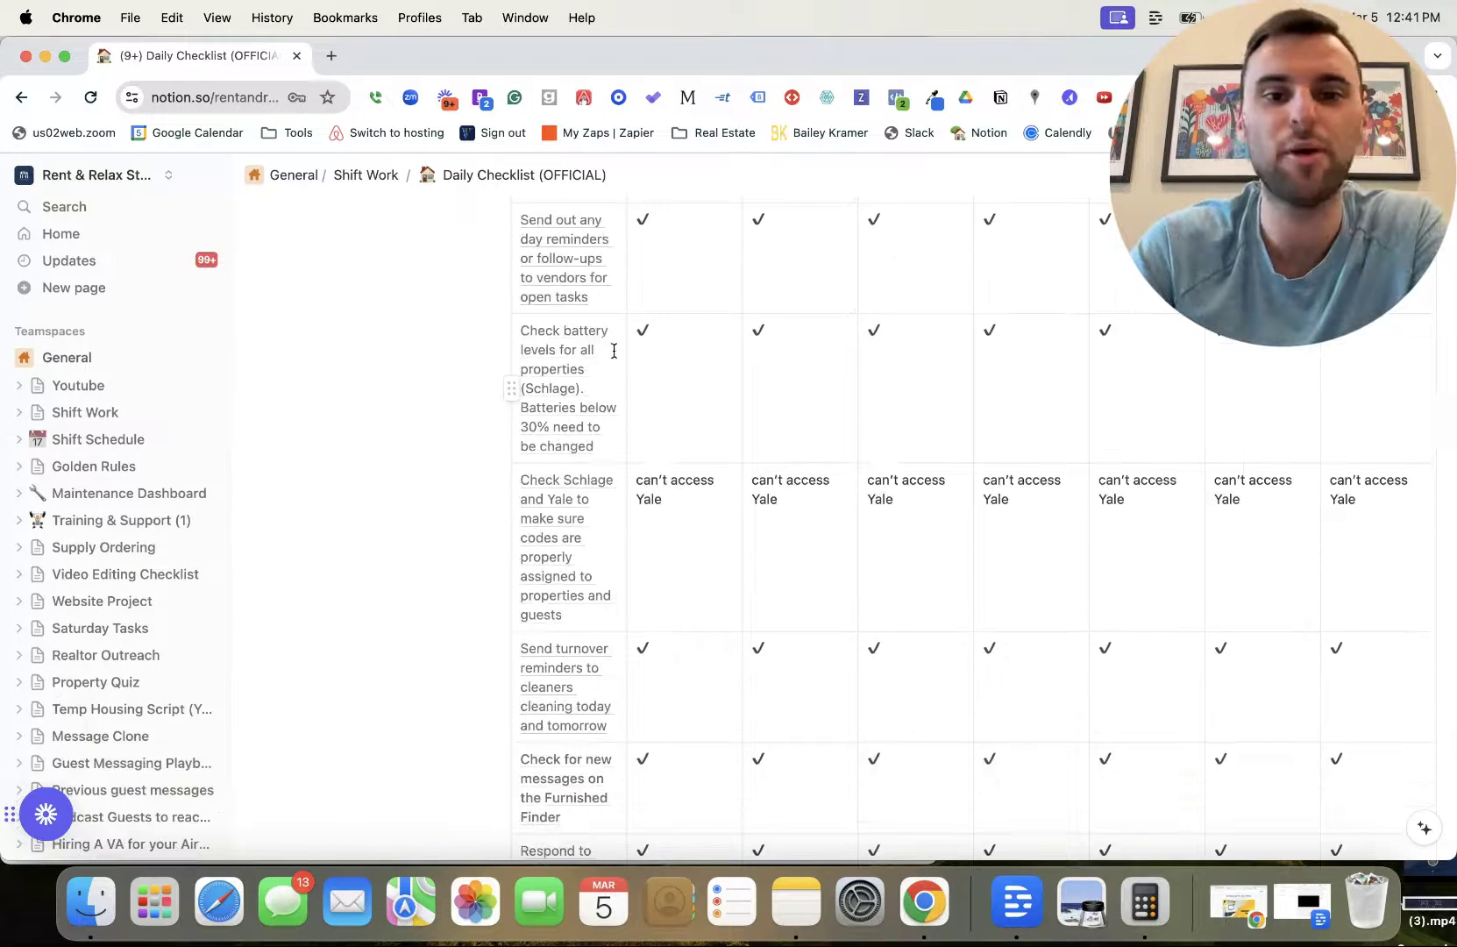
scroll(545, 375, down, 1)
scroll(545, 377, down, 1)
scroll(546, 386, down, 5)
scroll(544, 395, down, 3)
scroll(544, 400, down, 3)
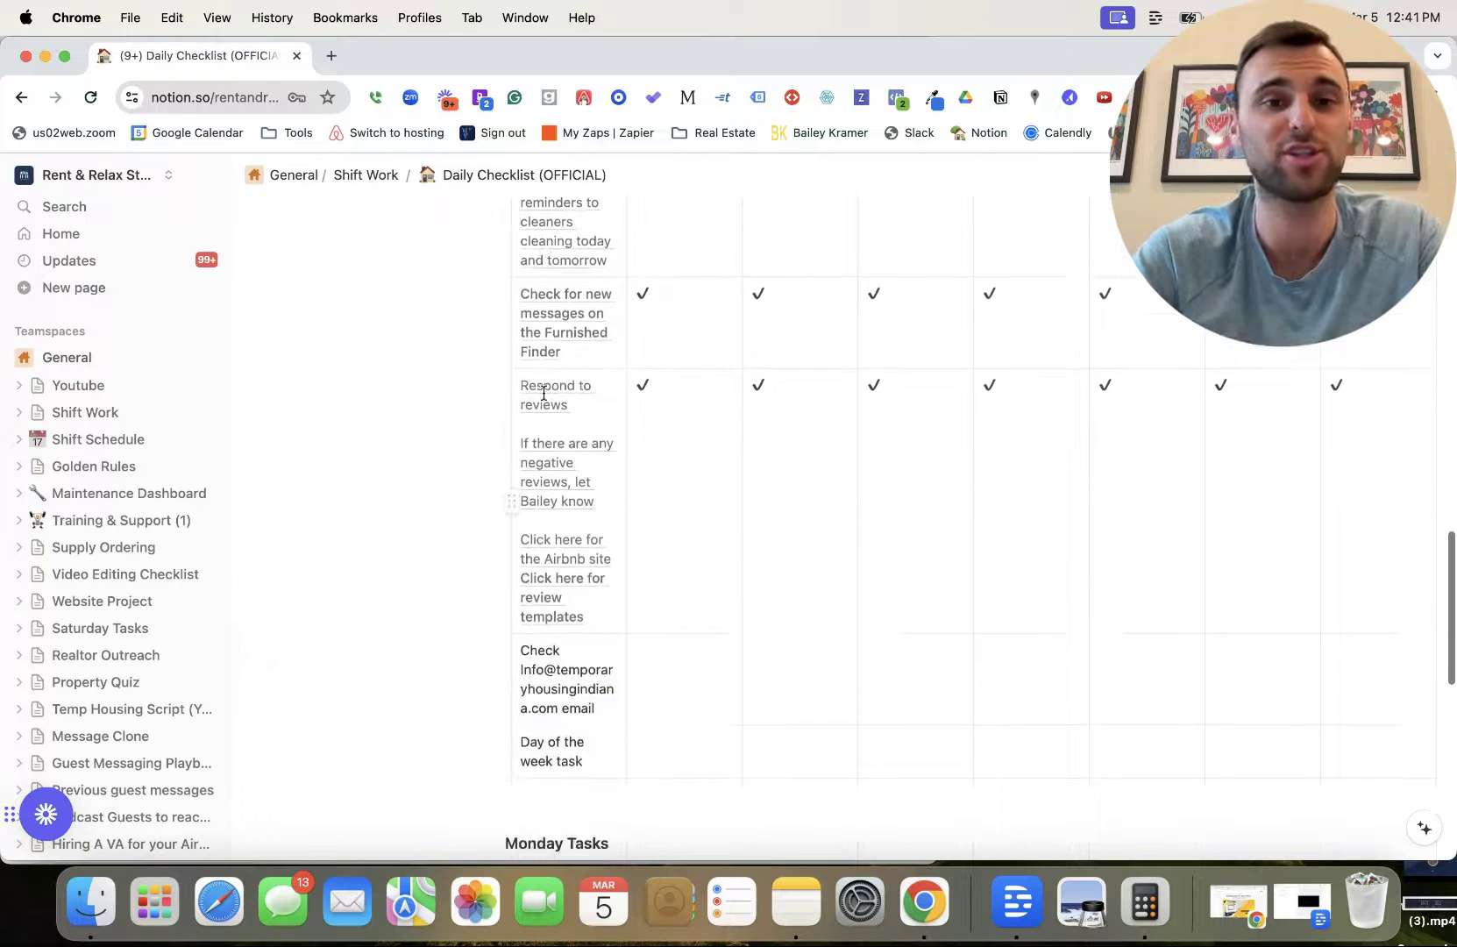
scroll(543, 399, down, 3)
scroll(545, 400, down, 2)
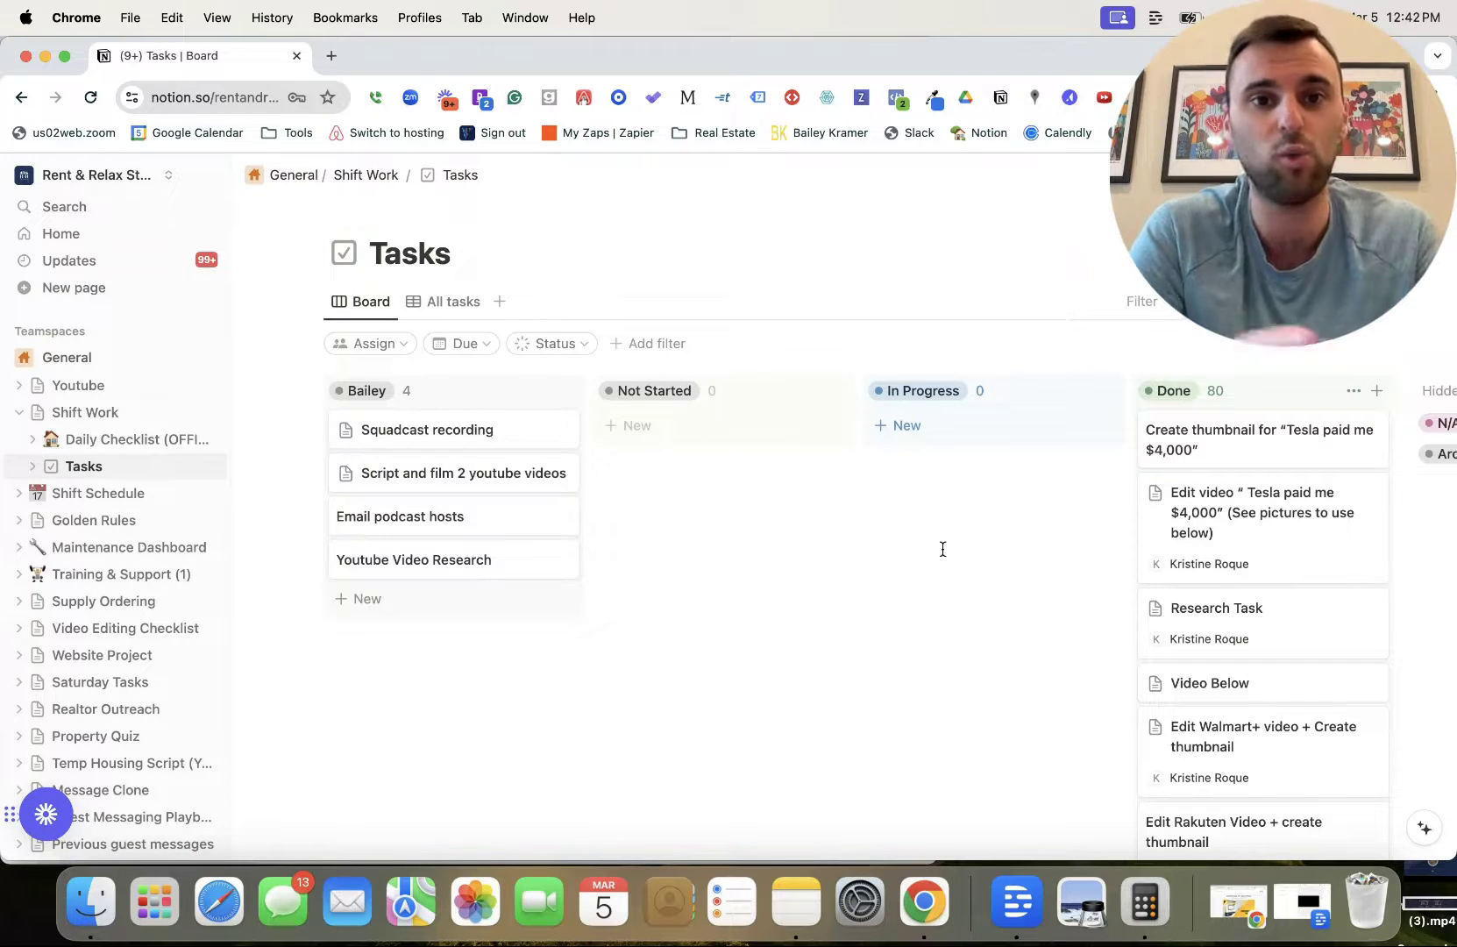
click(98, 493)
- Browse the March 2024 Shift Schedule calendar, then go to the Training & Support (1) page
scroll(725, 435, down, 2)
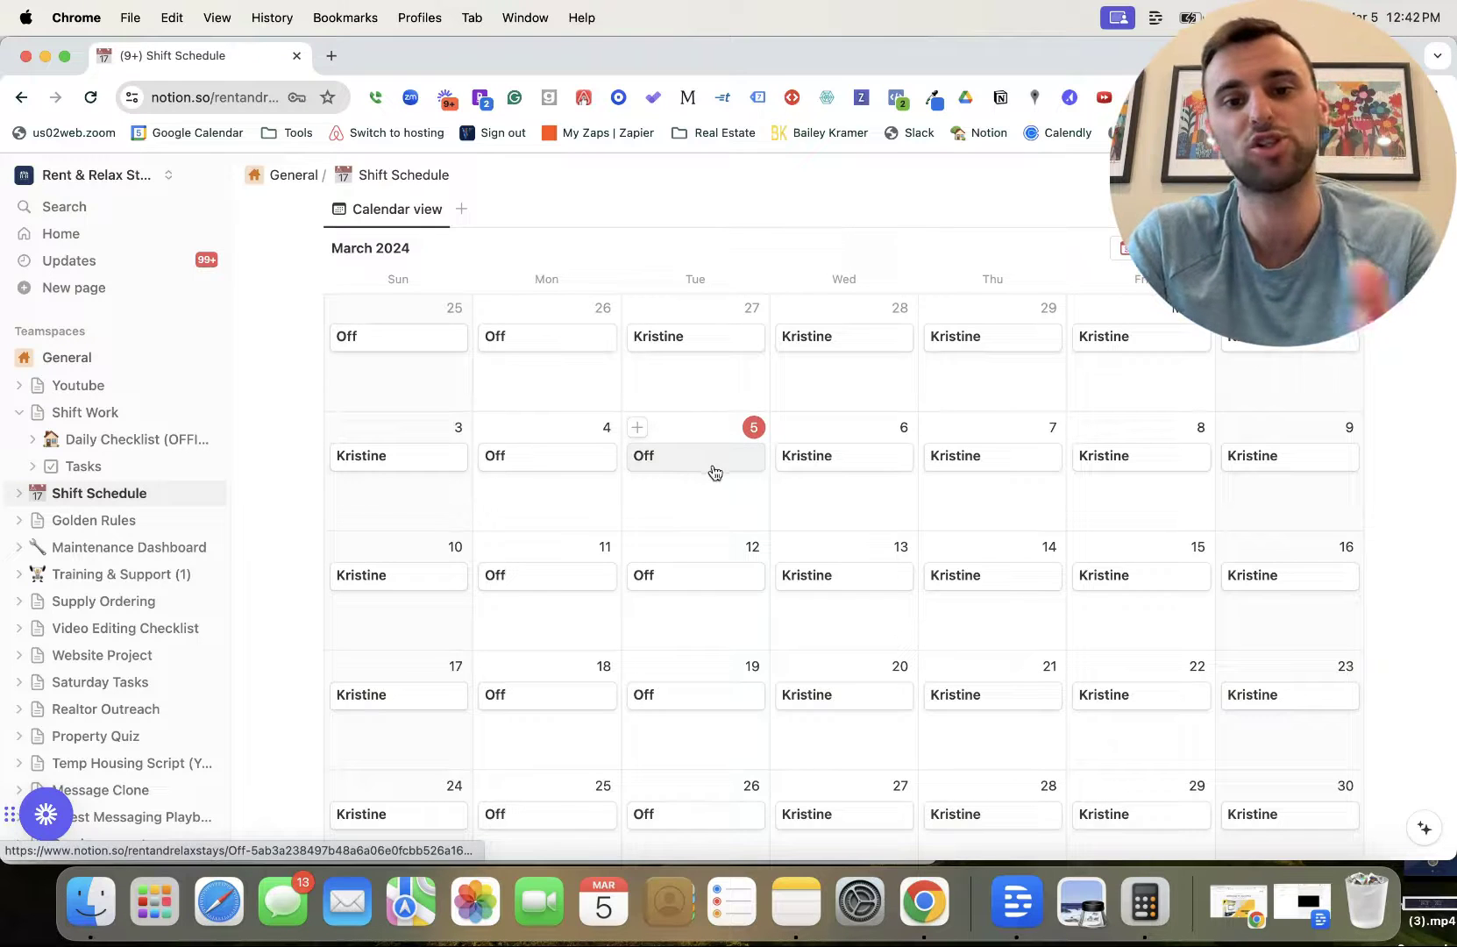
drag(715, 471, 724, 463)
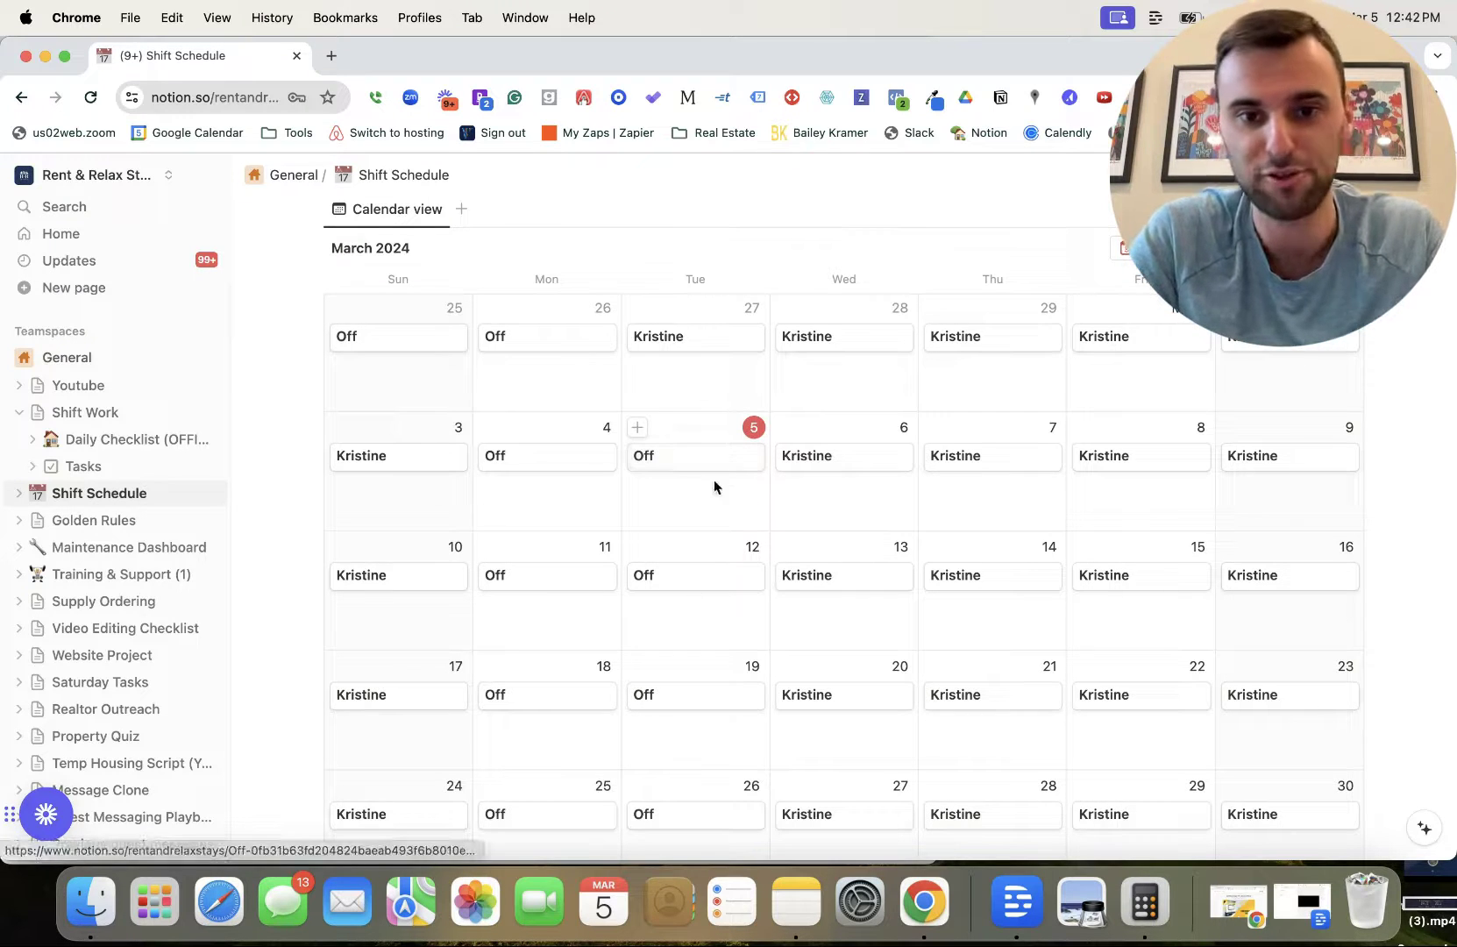
scroll(710, 491, up, 1)
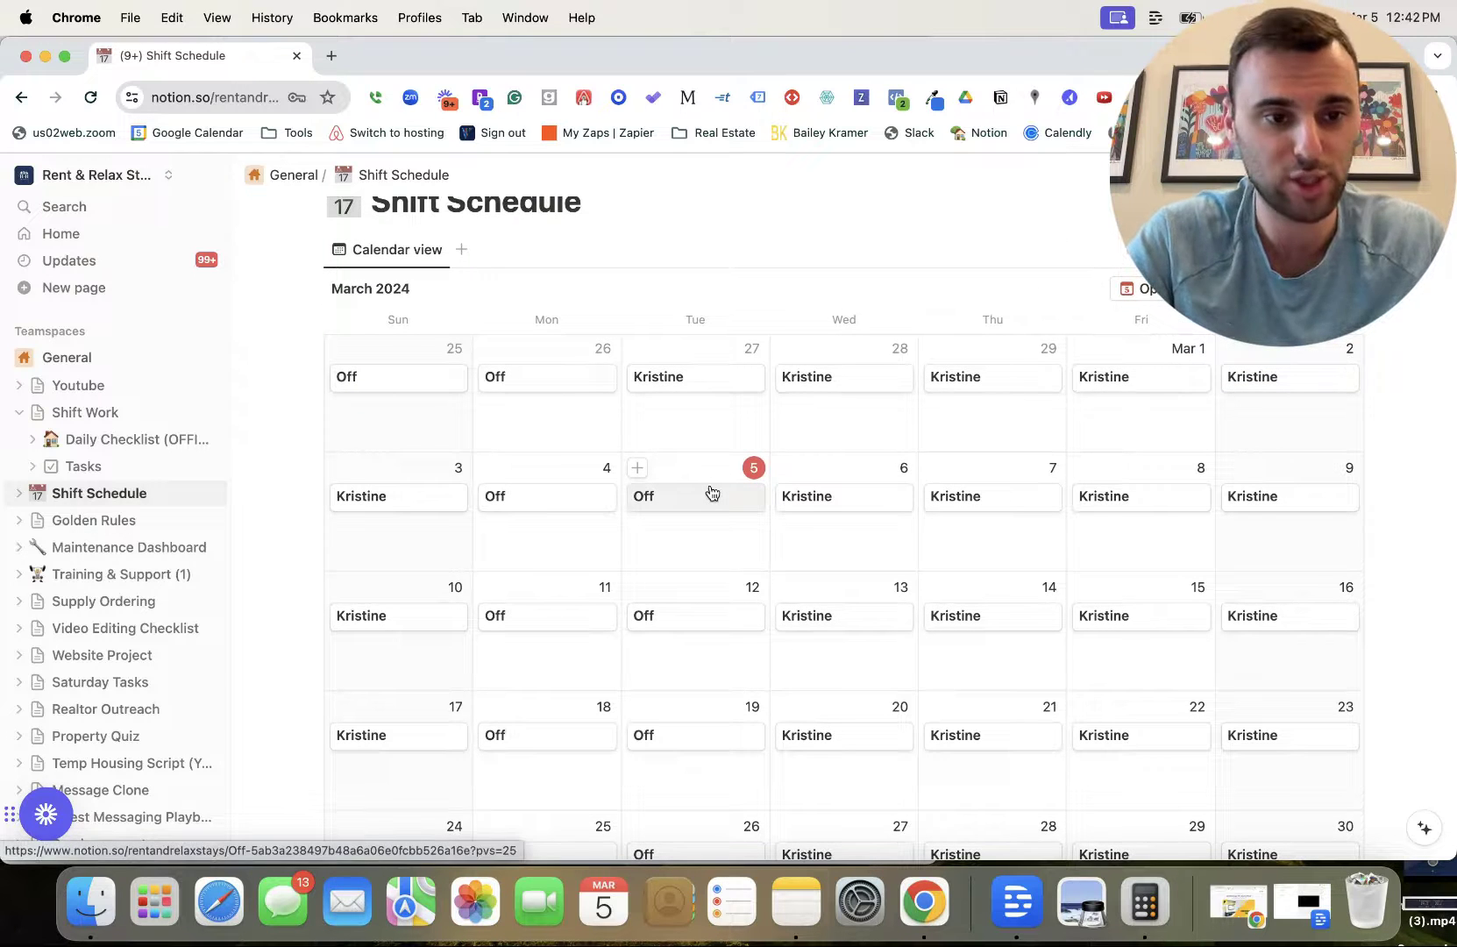
click(105, 543)
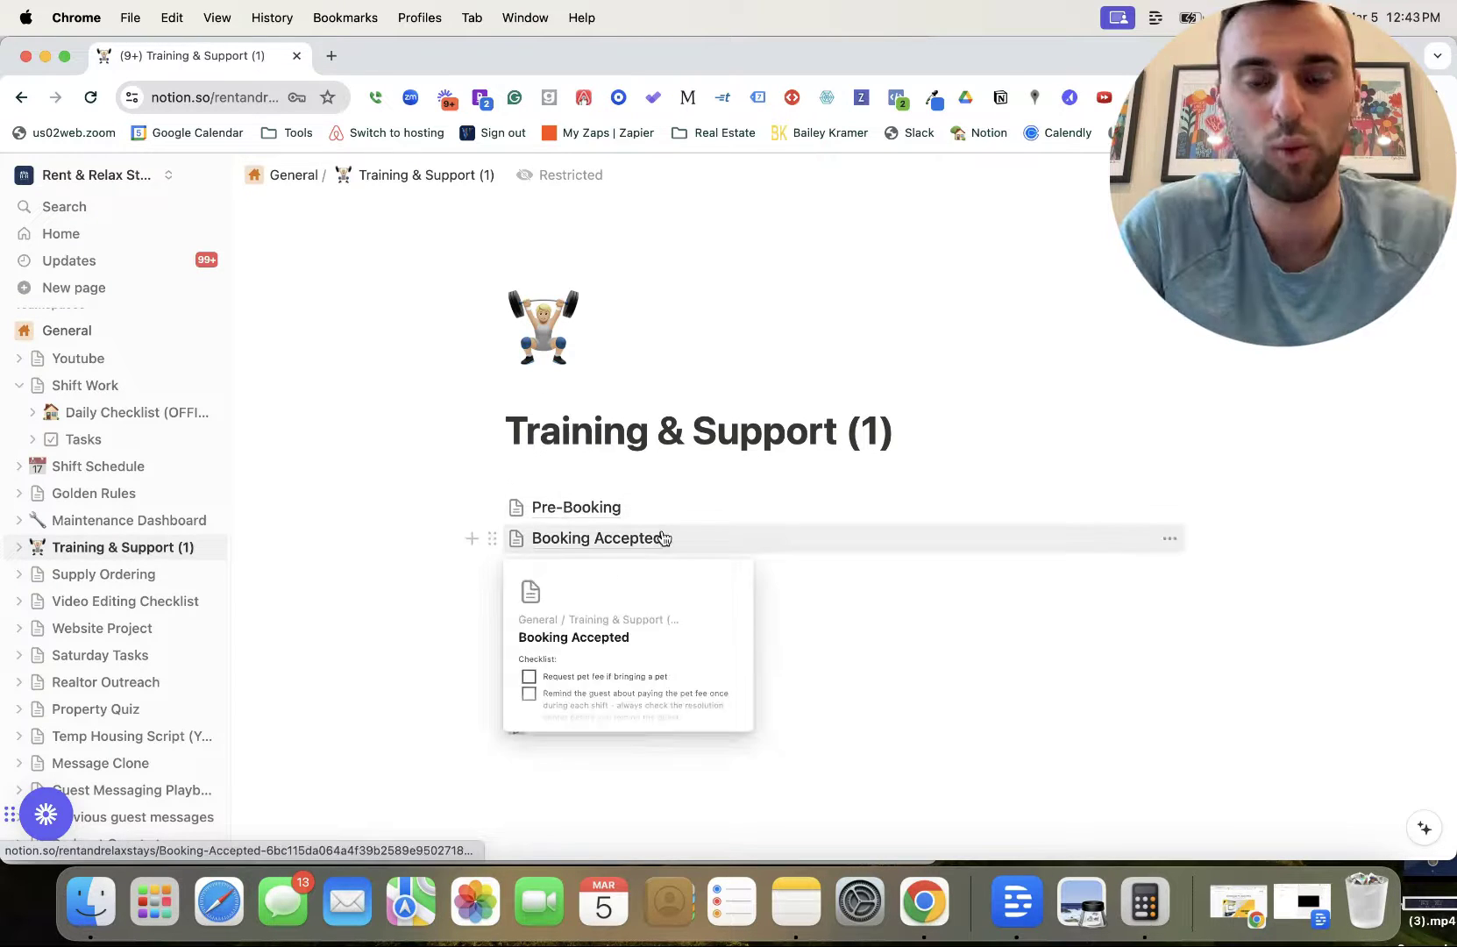
mouse_move(572, 568)
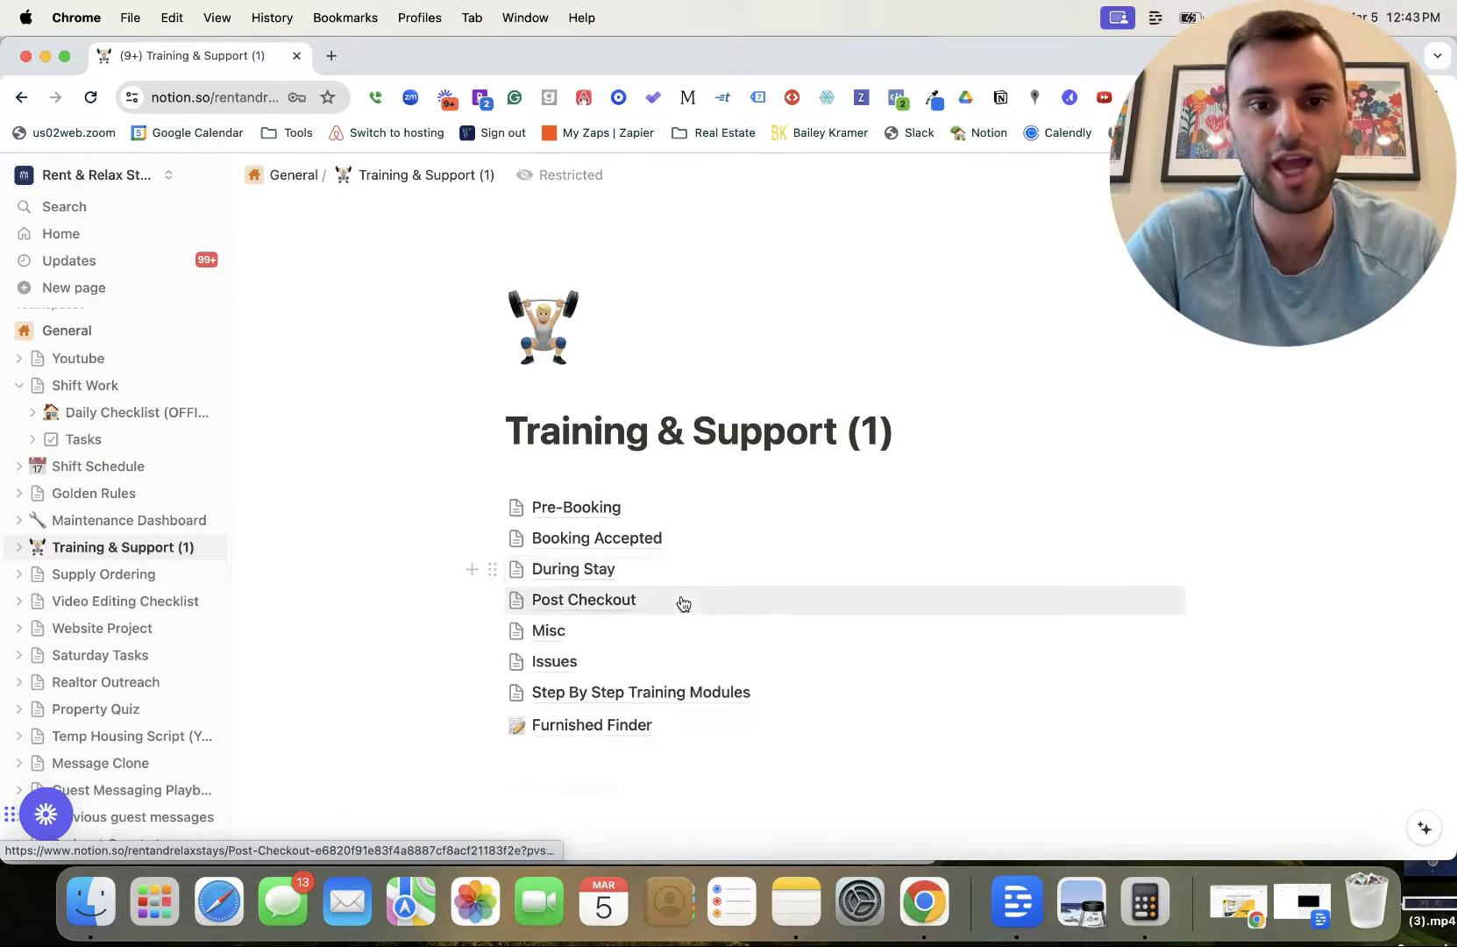
- Open the Booking Accepted guide and scroll through its contents
click(602, 548)
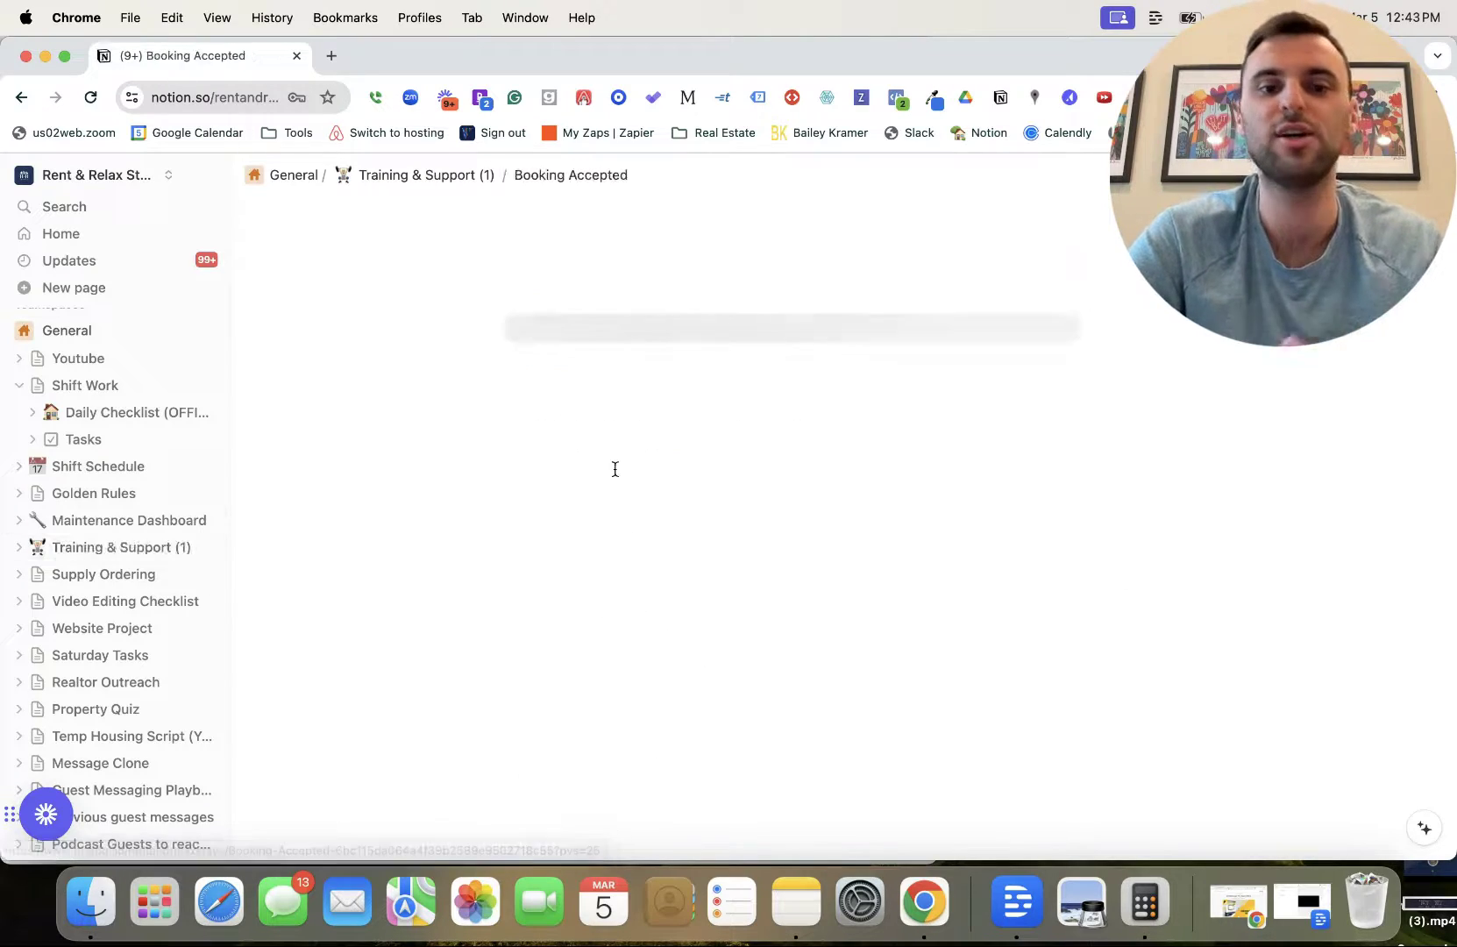
scroll(613, 469, down, 3)
scroll(614, 471, down, 4)
scroll(614, 471, down, 10)
scroll(614, 470, down, 4)
scroll(614, 470, down, 7)
scroll(614, 471, up, 7)
scroll(614, 469, up, 15)
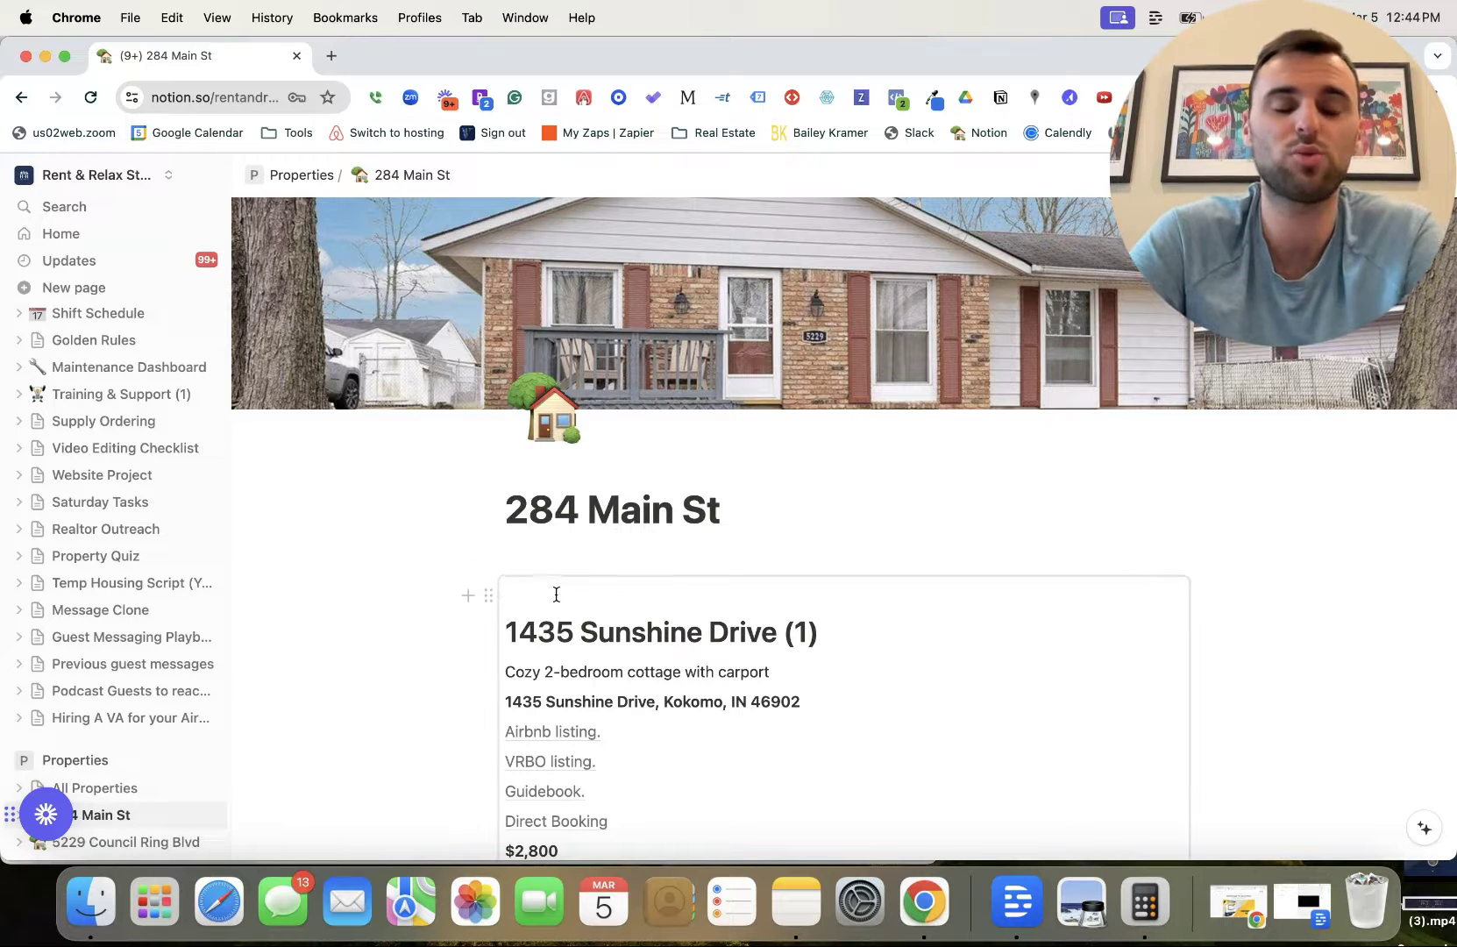
- Scroll down through the 284 Main St page's 1435 Sunshine Drive listing details
scroll(556, 594, down, 2)
scroll(556, 605, down, 2)
scroll(581, 471, down, 3)
scroll(581, 469, down, 3)
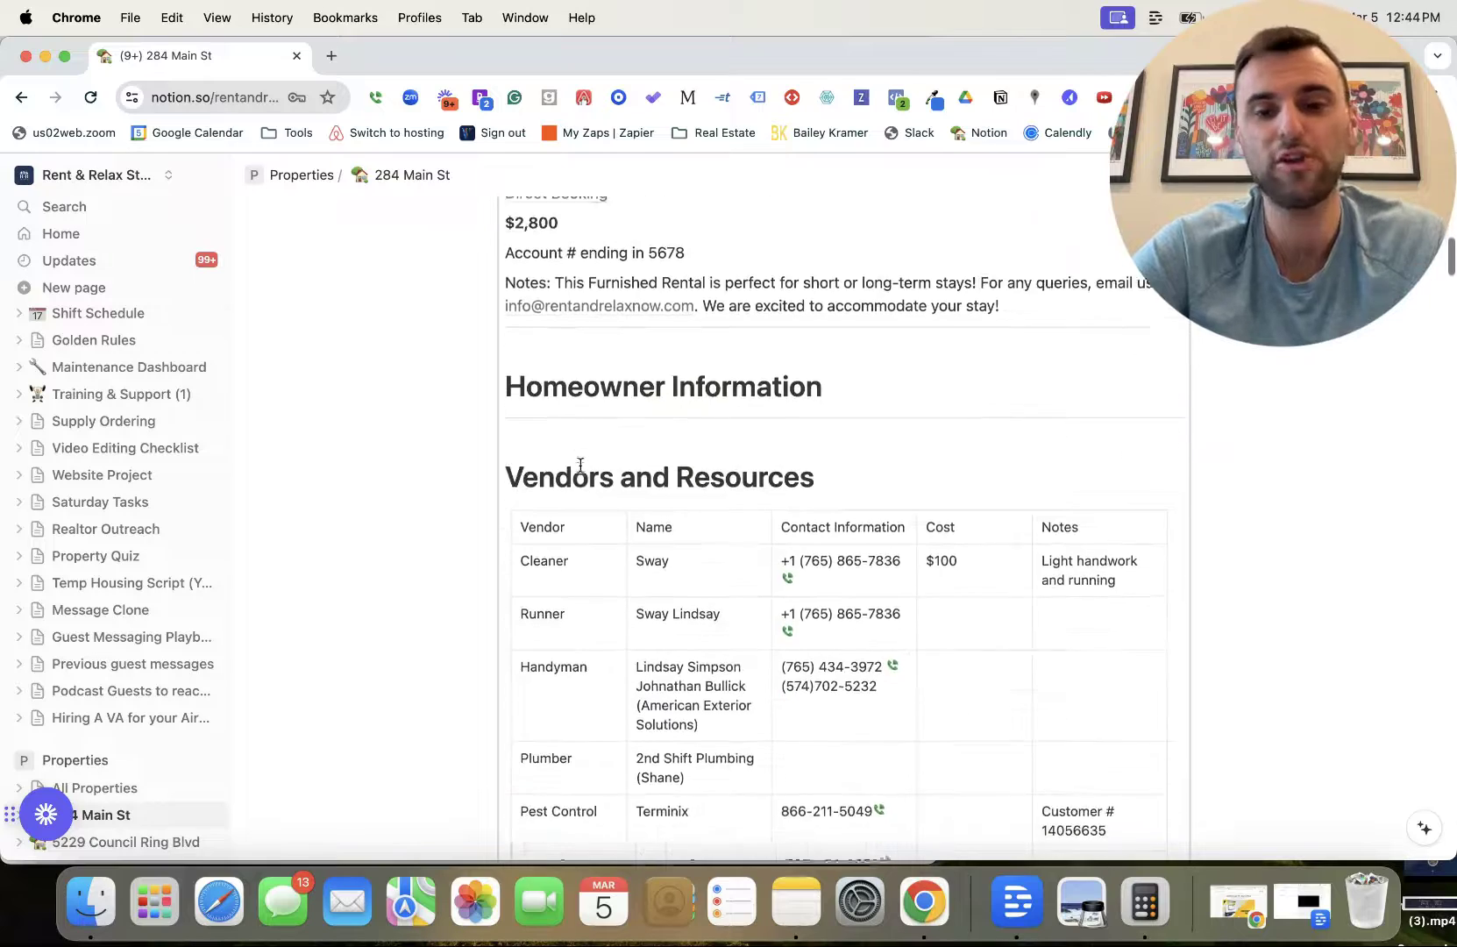
scroll(581, 467, down, 2)
scroll(581, 464, down, 1)
scroll(580, 465, down, 3)
scroll(580, 465, down, 3)
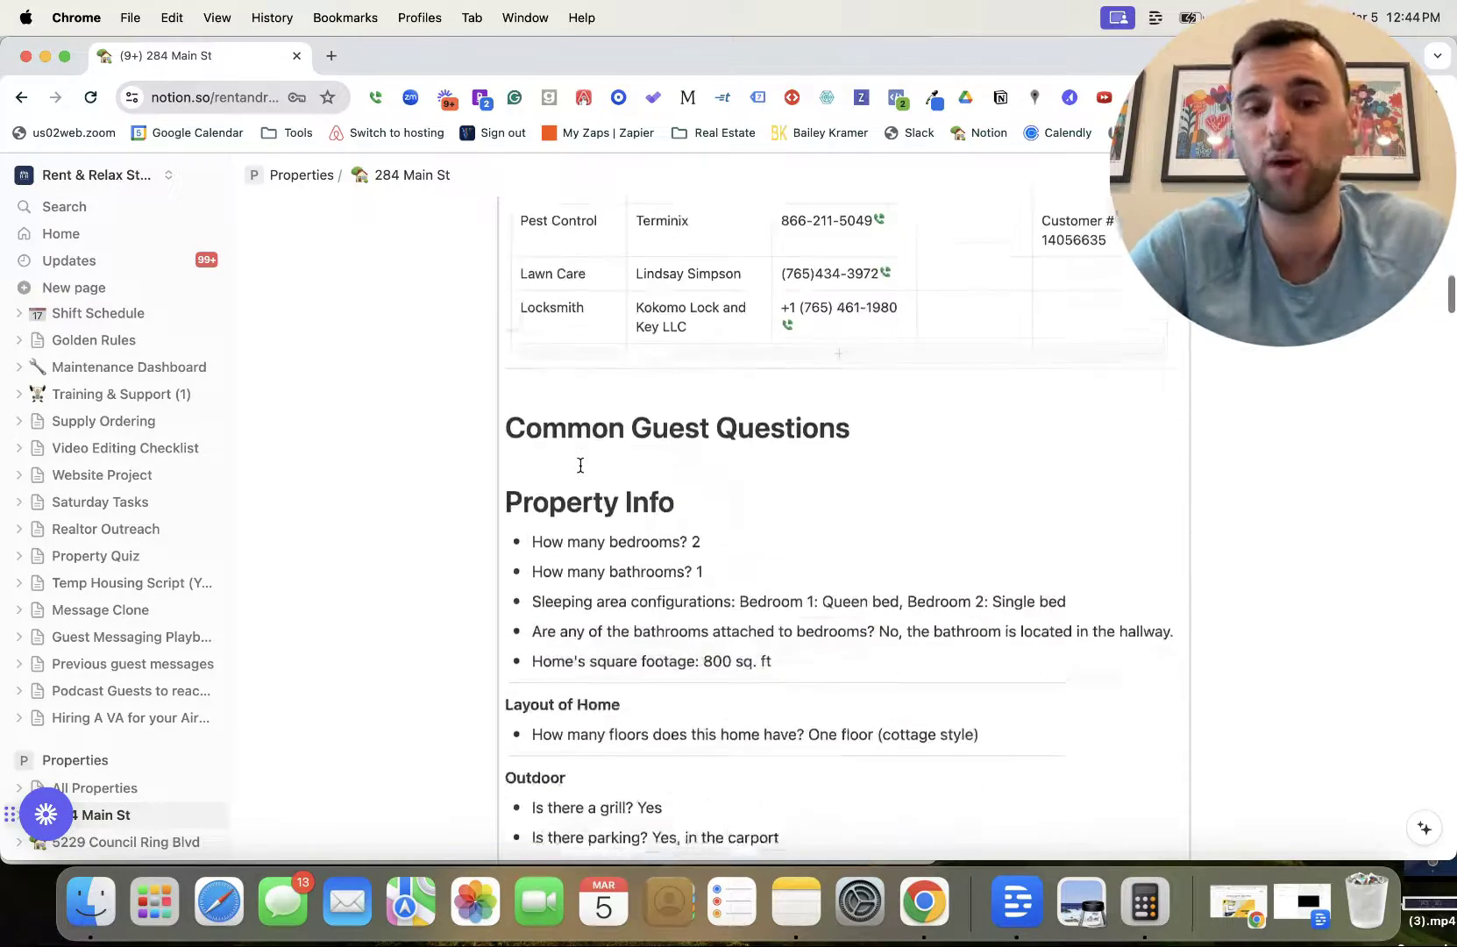
scroll(580, 464, down, 3)
scroll(580, 465, down, 1)
scroll(580, 464, down, 1)
scroll(580, 465, down, 1)
scroll(581, 465, down, 2)
scroll(580, 464, down, 2)
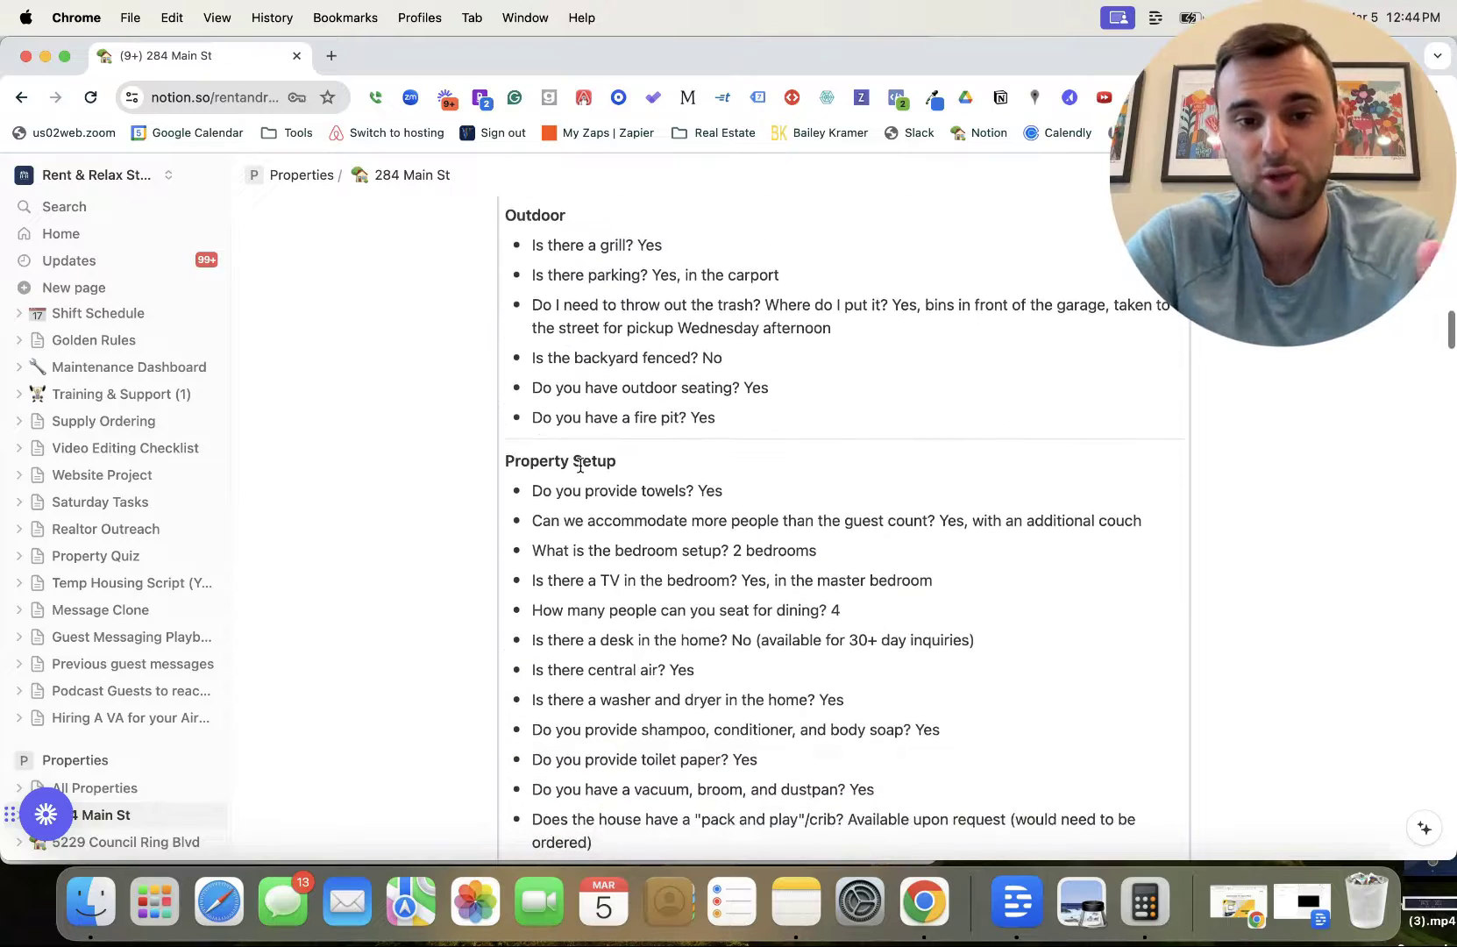
scroll(580, 464, down, 3)
scroll(581, 465, down, 1)
scroll(581, 465, down, 1)
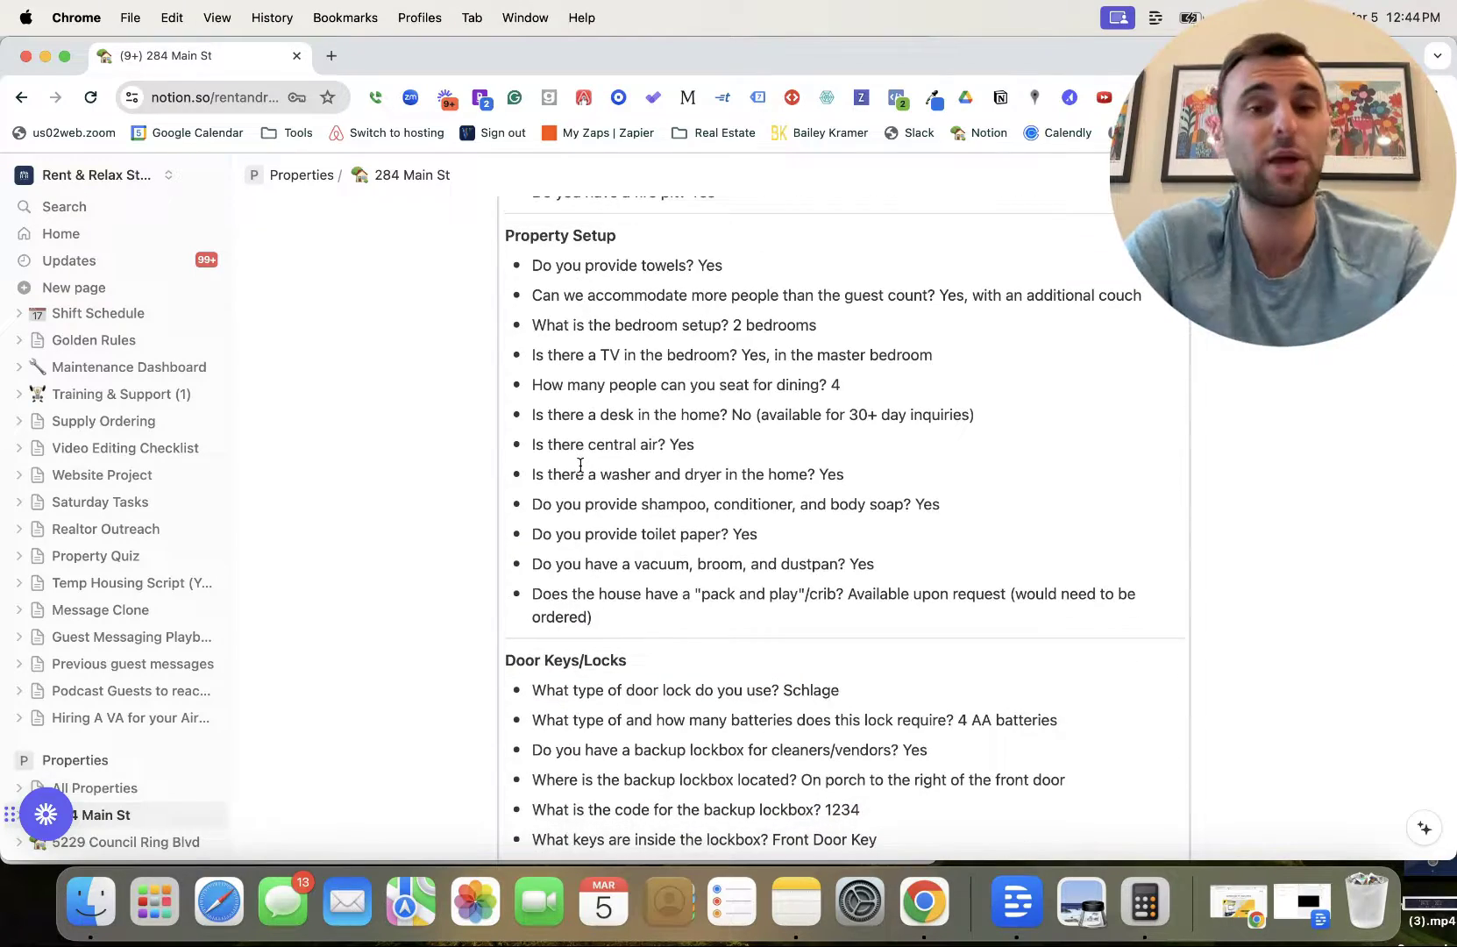
scroll(580, 464, down, 2)
scroll(580, 464, down, 3)
scroll(581, 469, down, 3)
scroll(580, 473, down, 1)
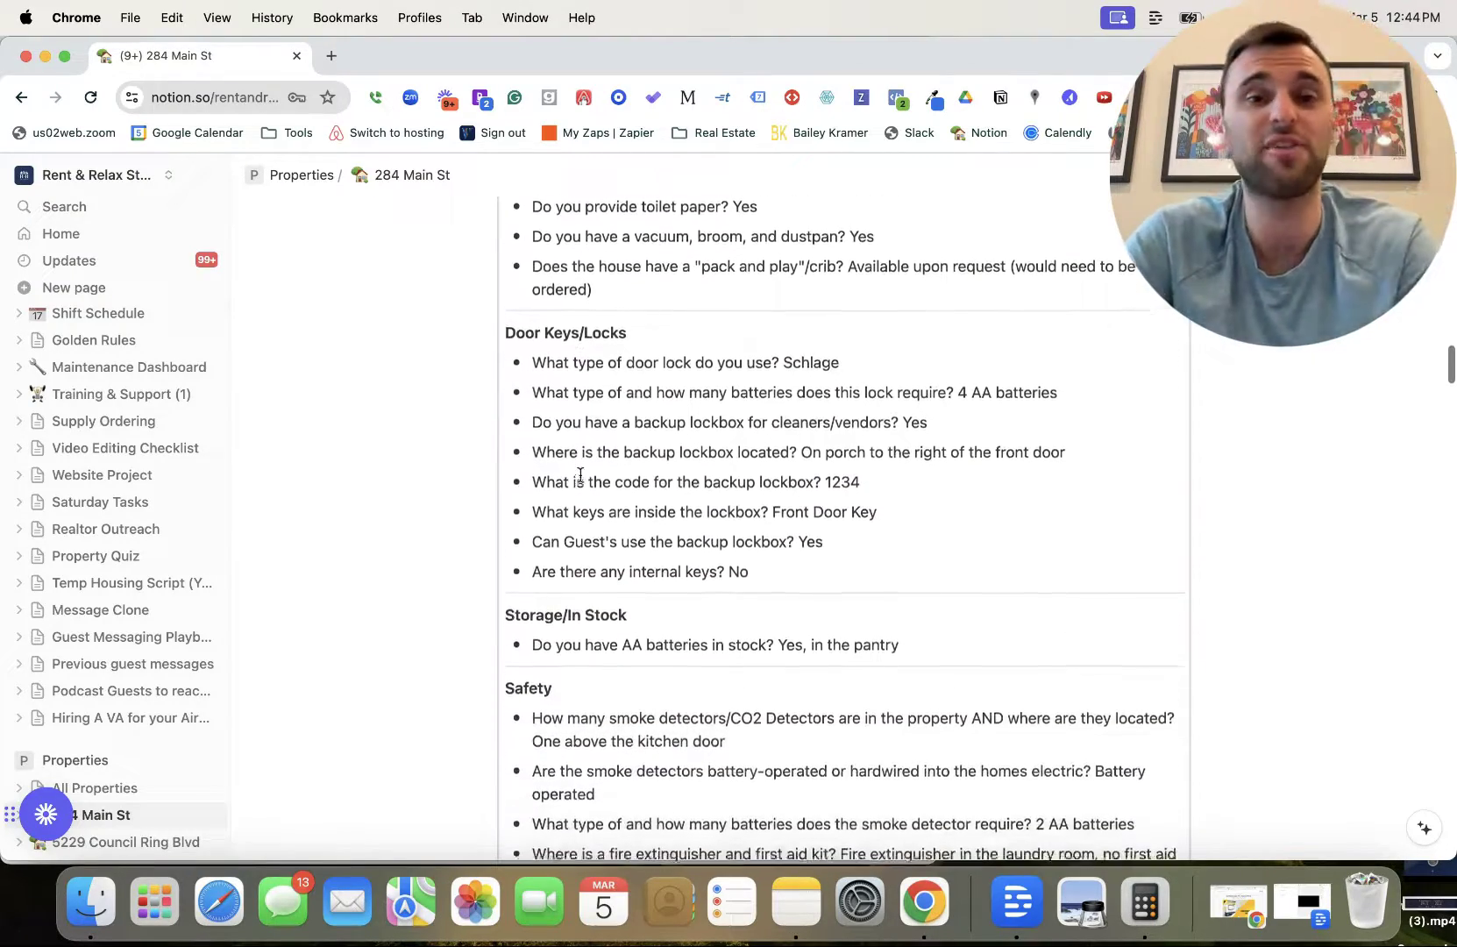
scroll(581, 475, down, 1)
scroll(581, 475, down, 2)
scroll(693, 417, down, 5)
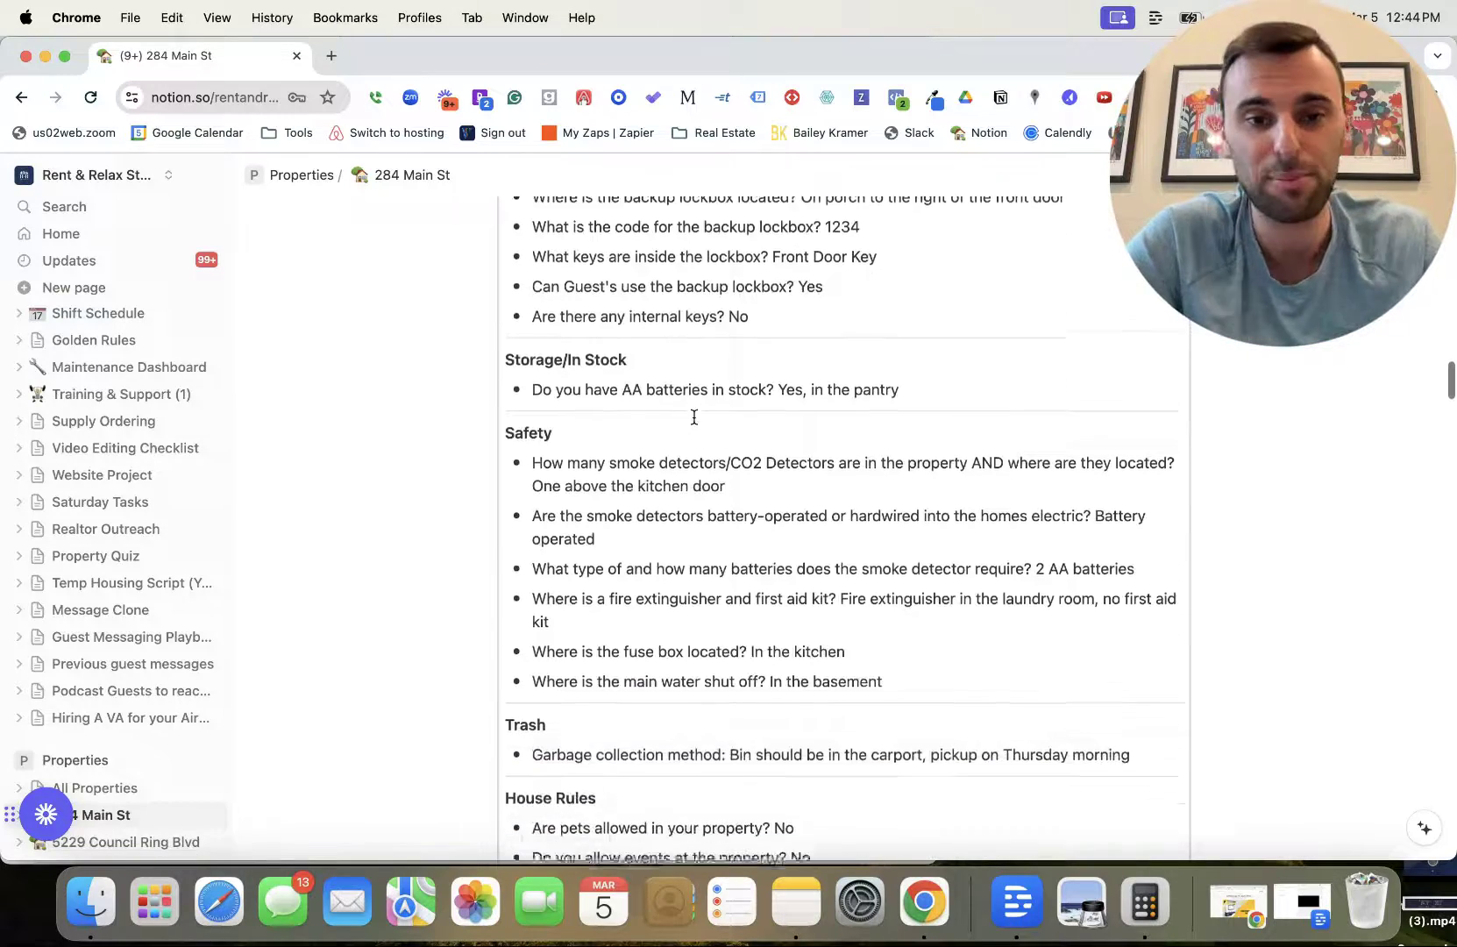
scroll(693, 417, down, 2)
scroll(691, 430, down, 6)
scroll(691, 436, down, 4)
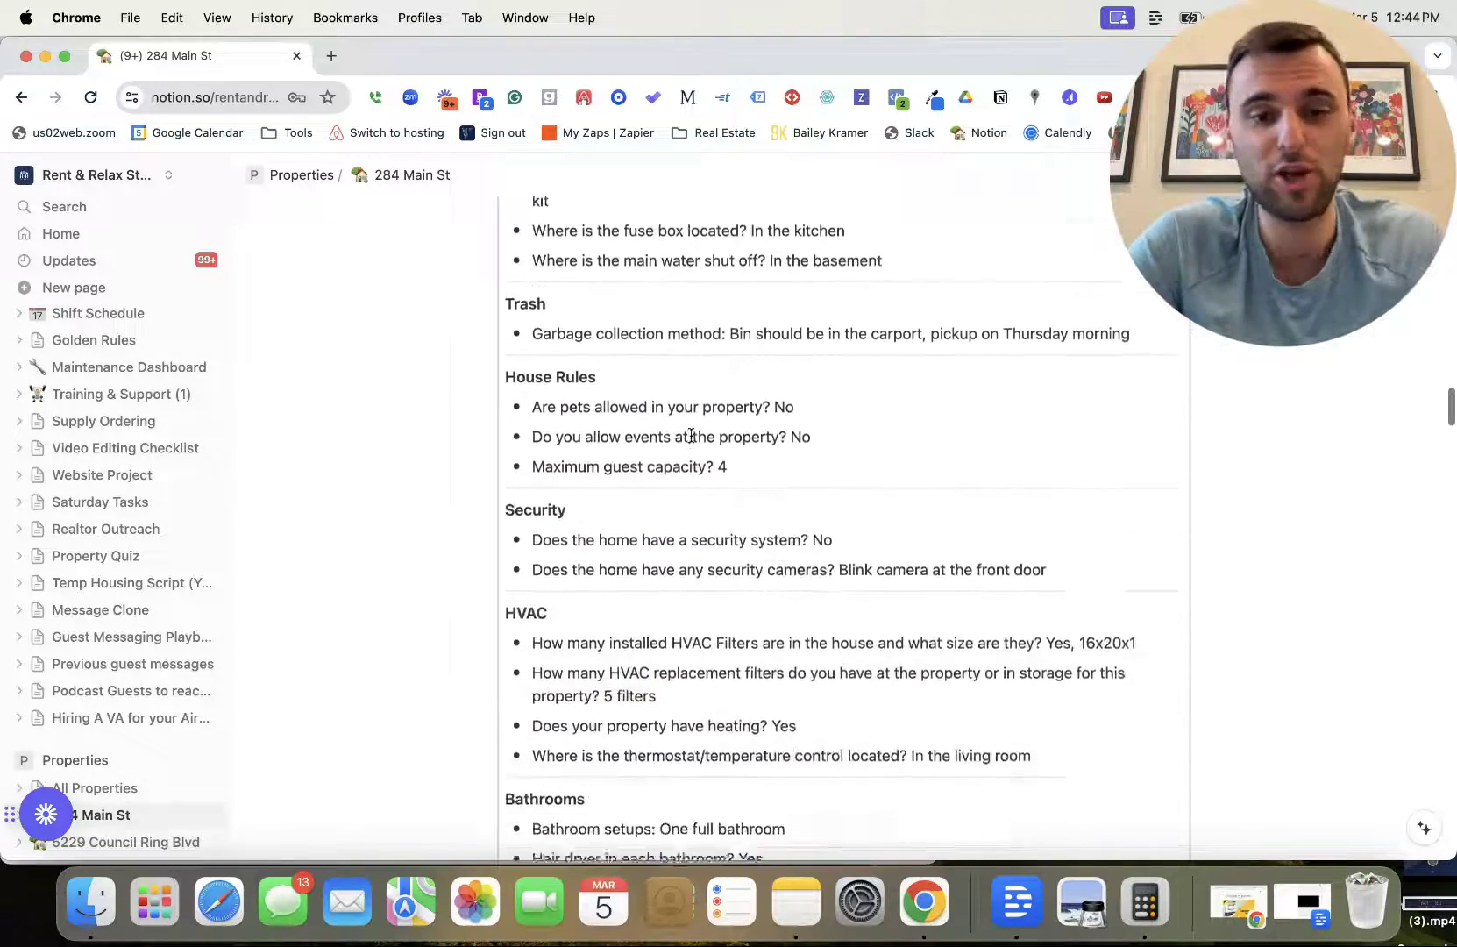
scroll(691, 435, down, 2)
scroll(690, 436, down, 6)
scroll(691, 436, down, 5)
scroll(690, 436, down, 3)
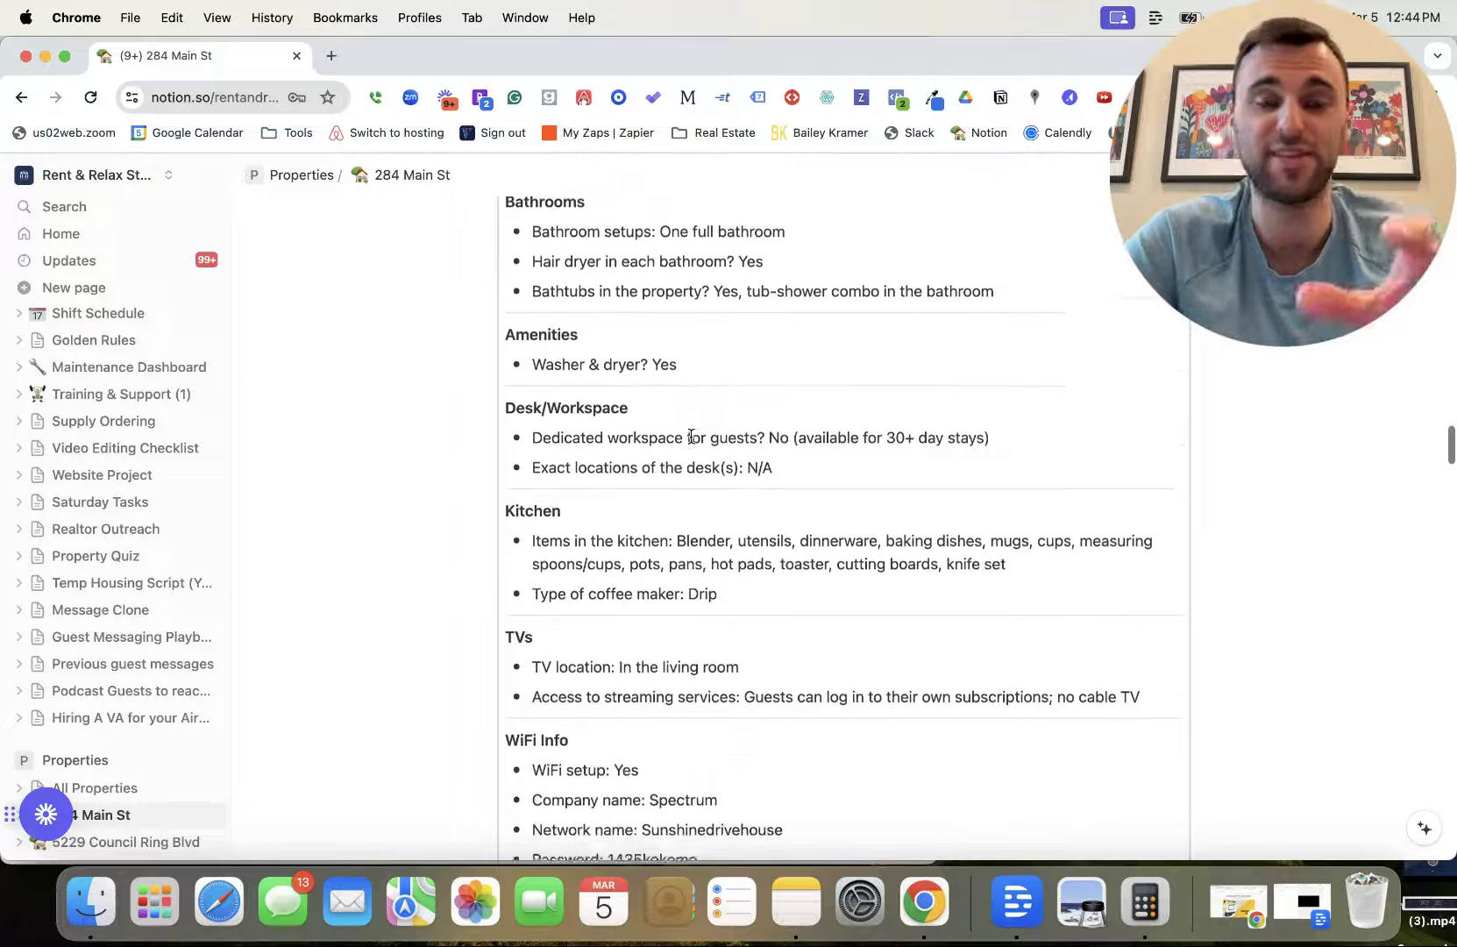
scroll(691, 435, down, 3)
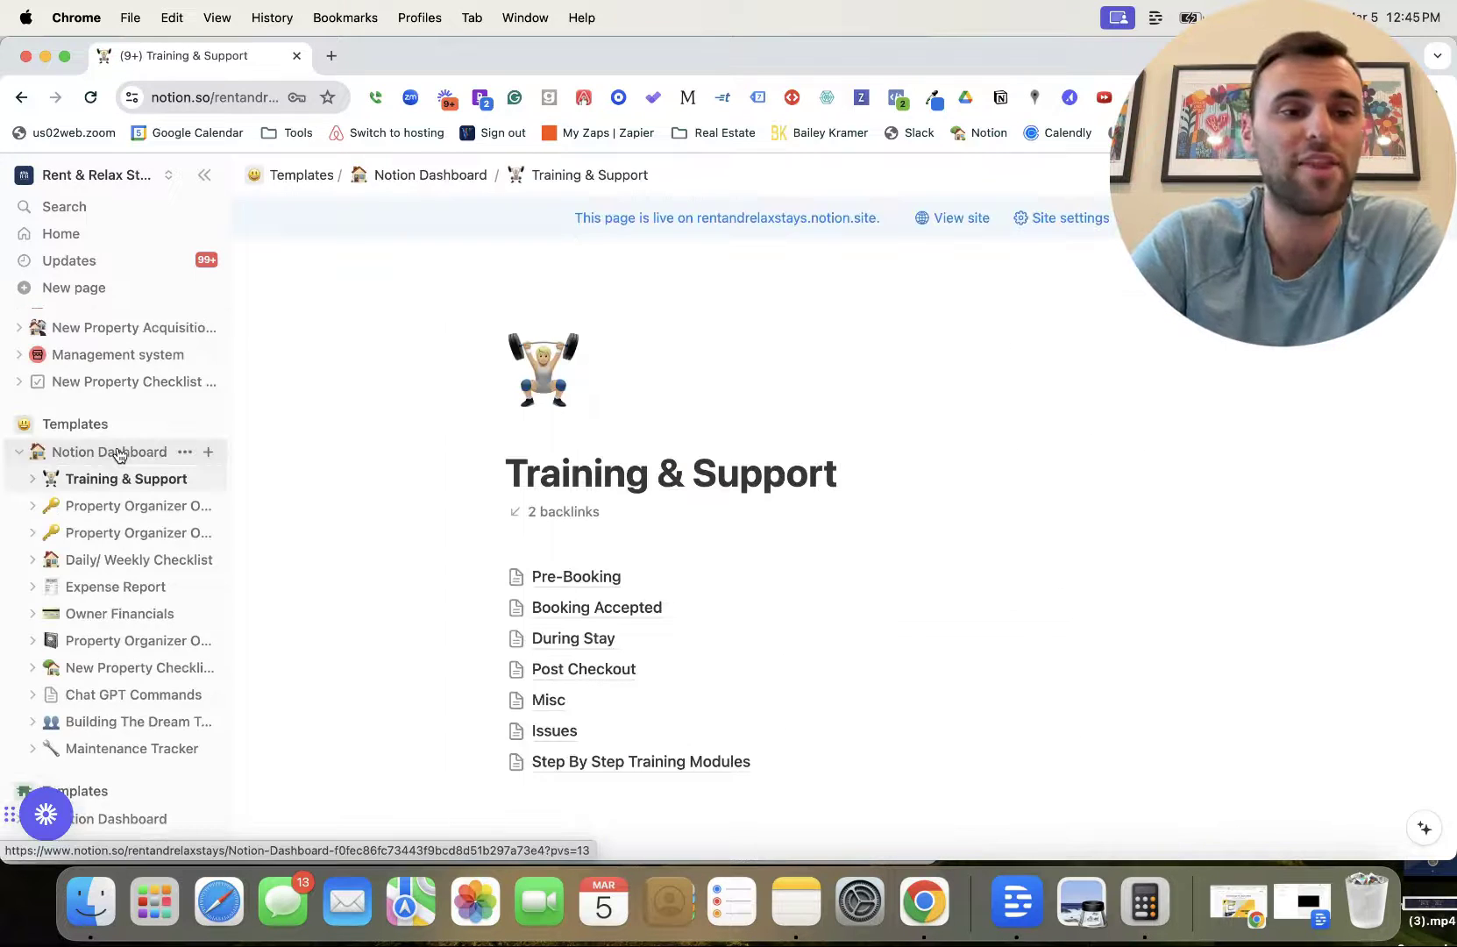
- Open the Property Organizer Option template and scroll through it
click(109, 508)
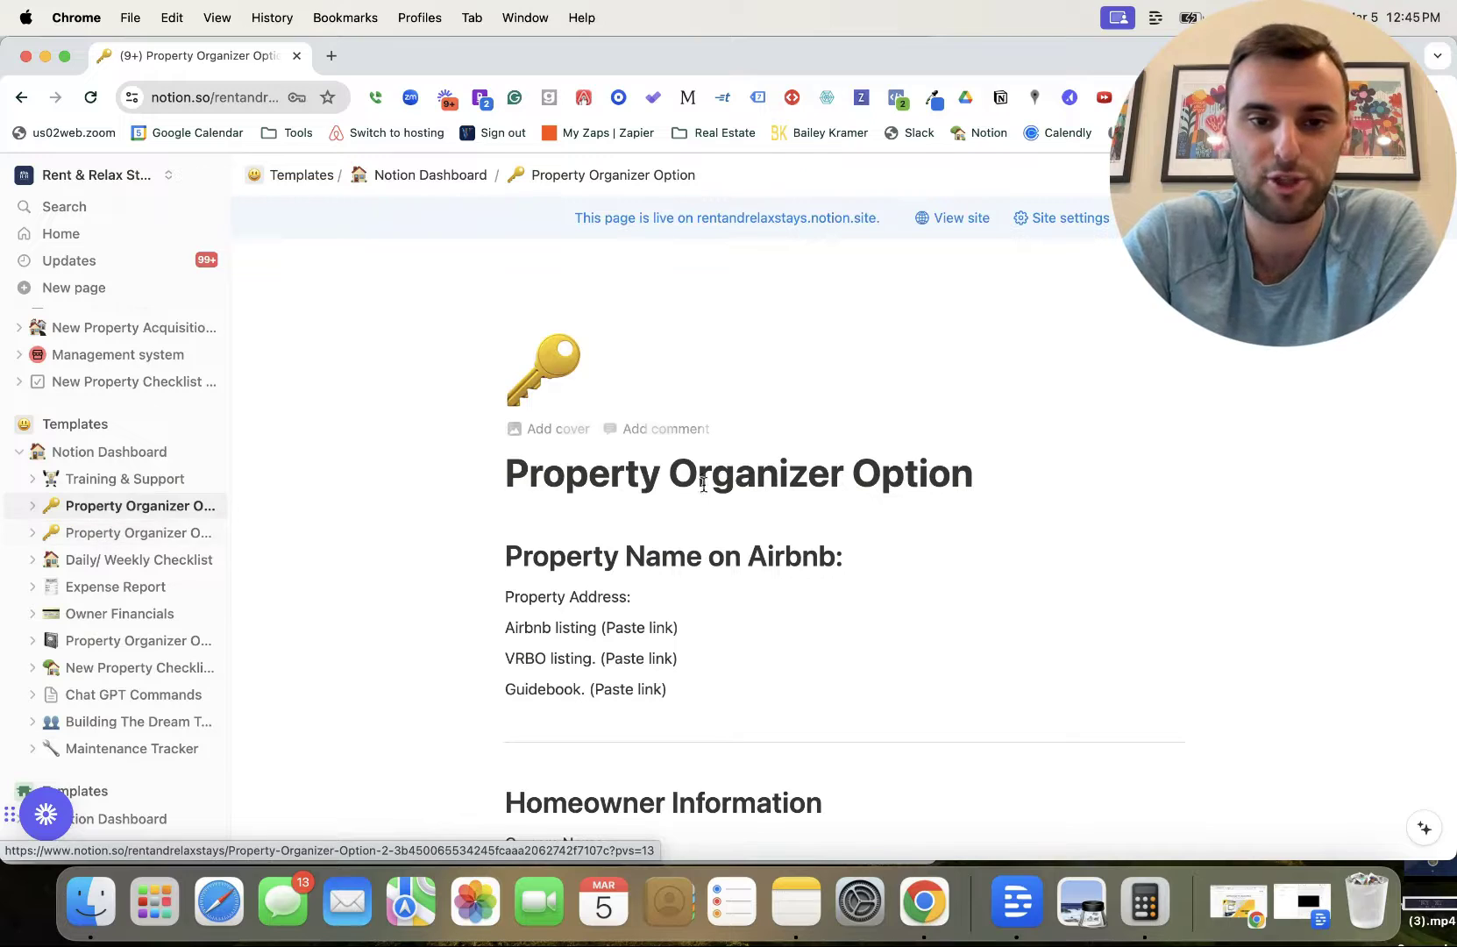
scroll(745, 576, down, 5)
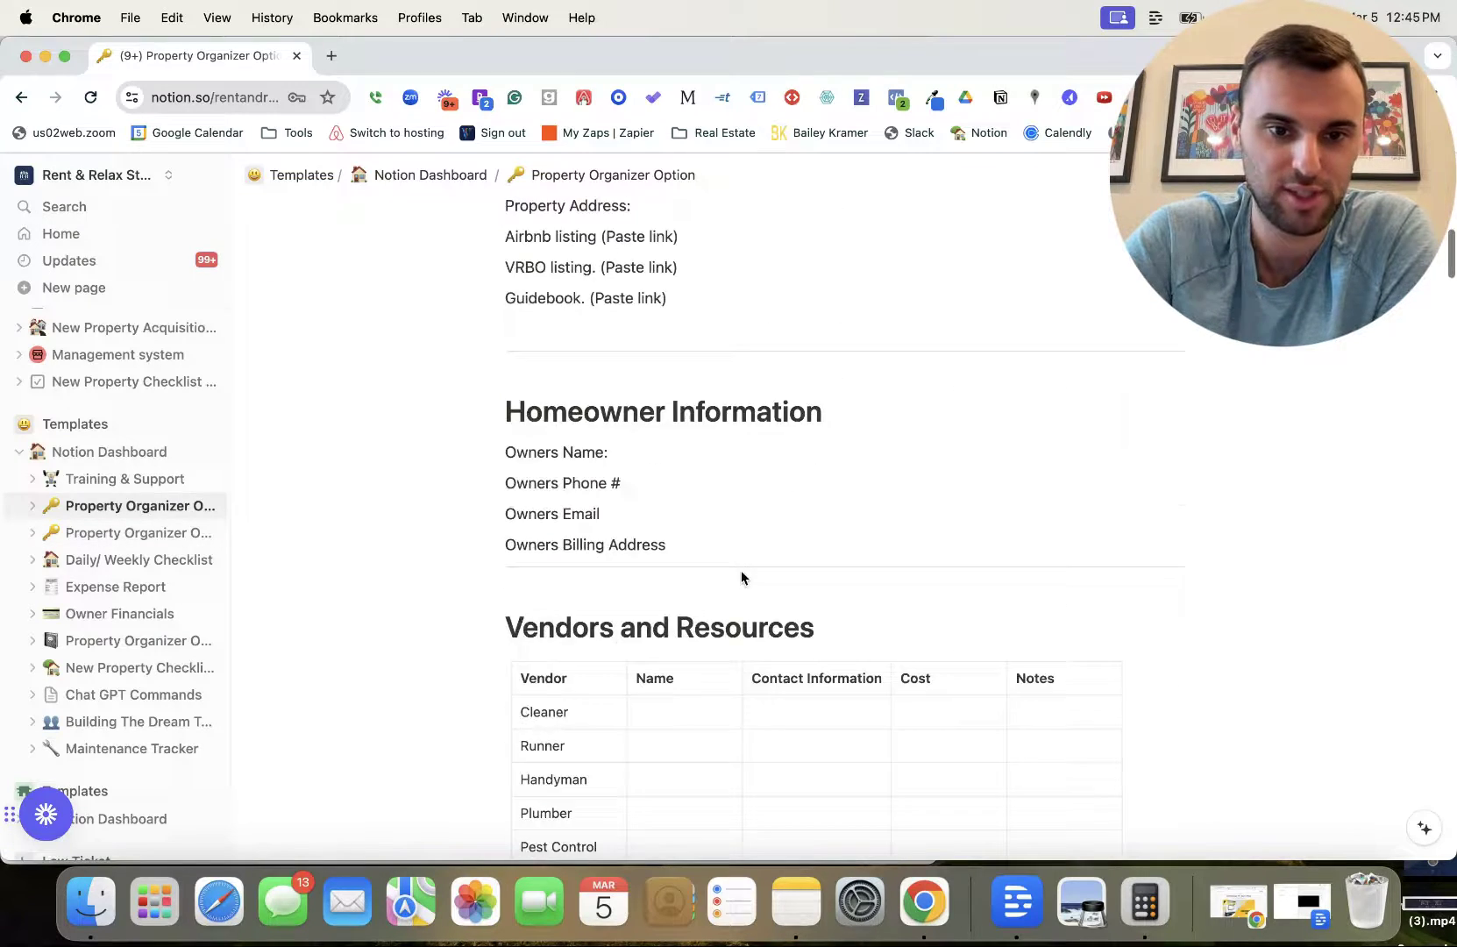
scroll(740, 571, down, 6)
scroll(741, 570, down, 10)
scroll(740, 571, down, 10)
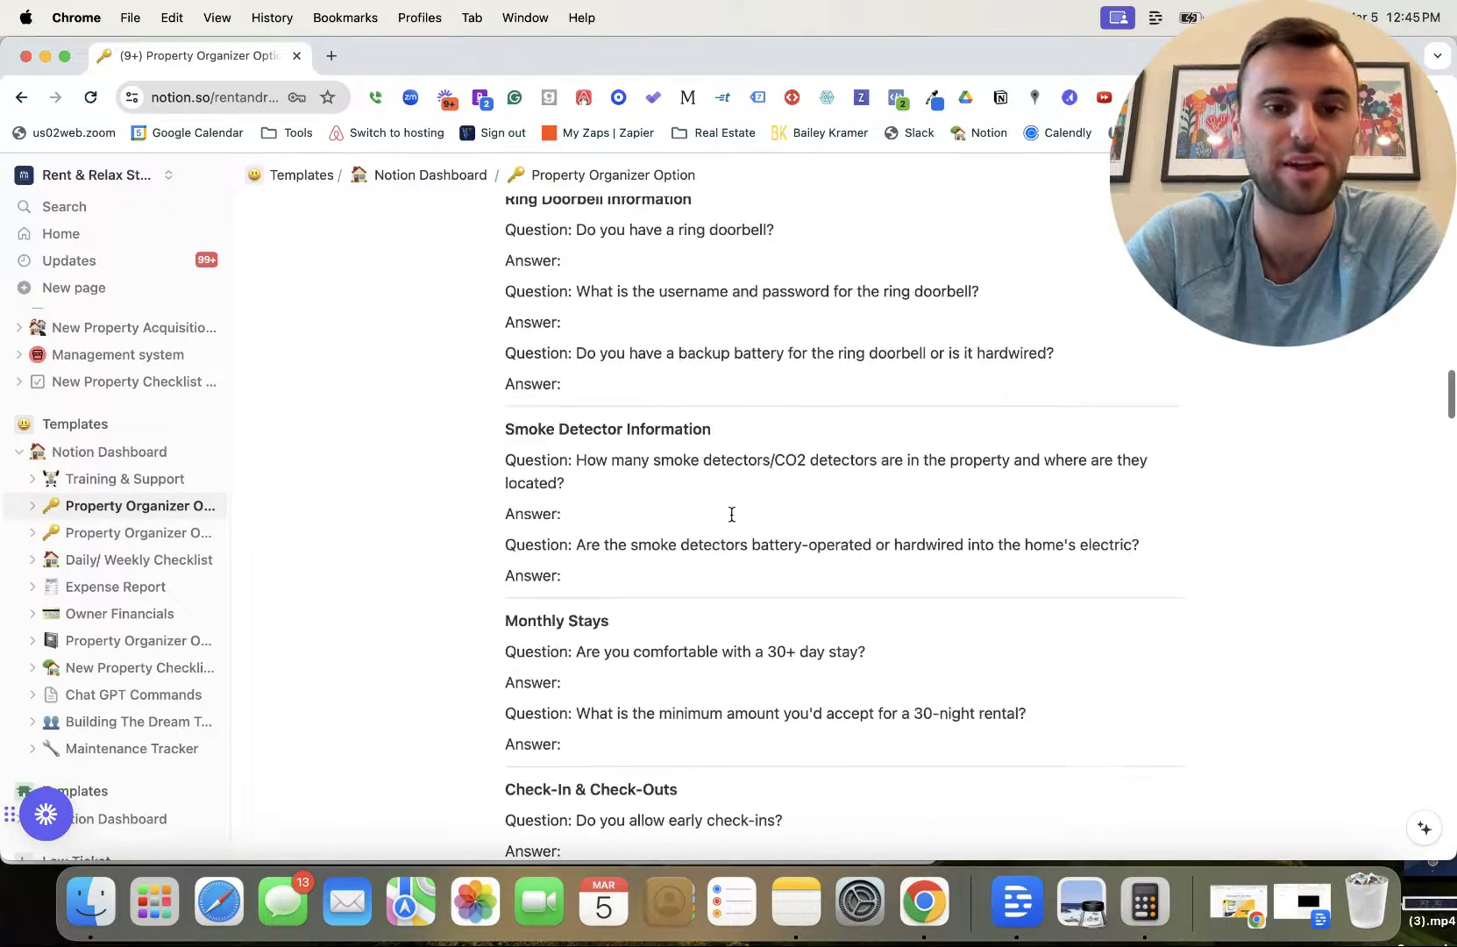
- Browse the Daily/ Weekly Checklist page, then move on to Chat GPT Commands
click(628, 577)
scroll(628, 577, down, 3)
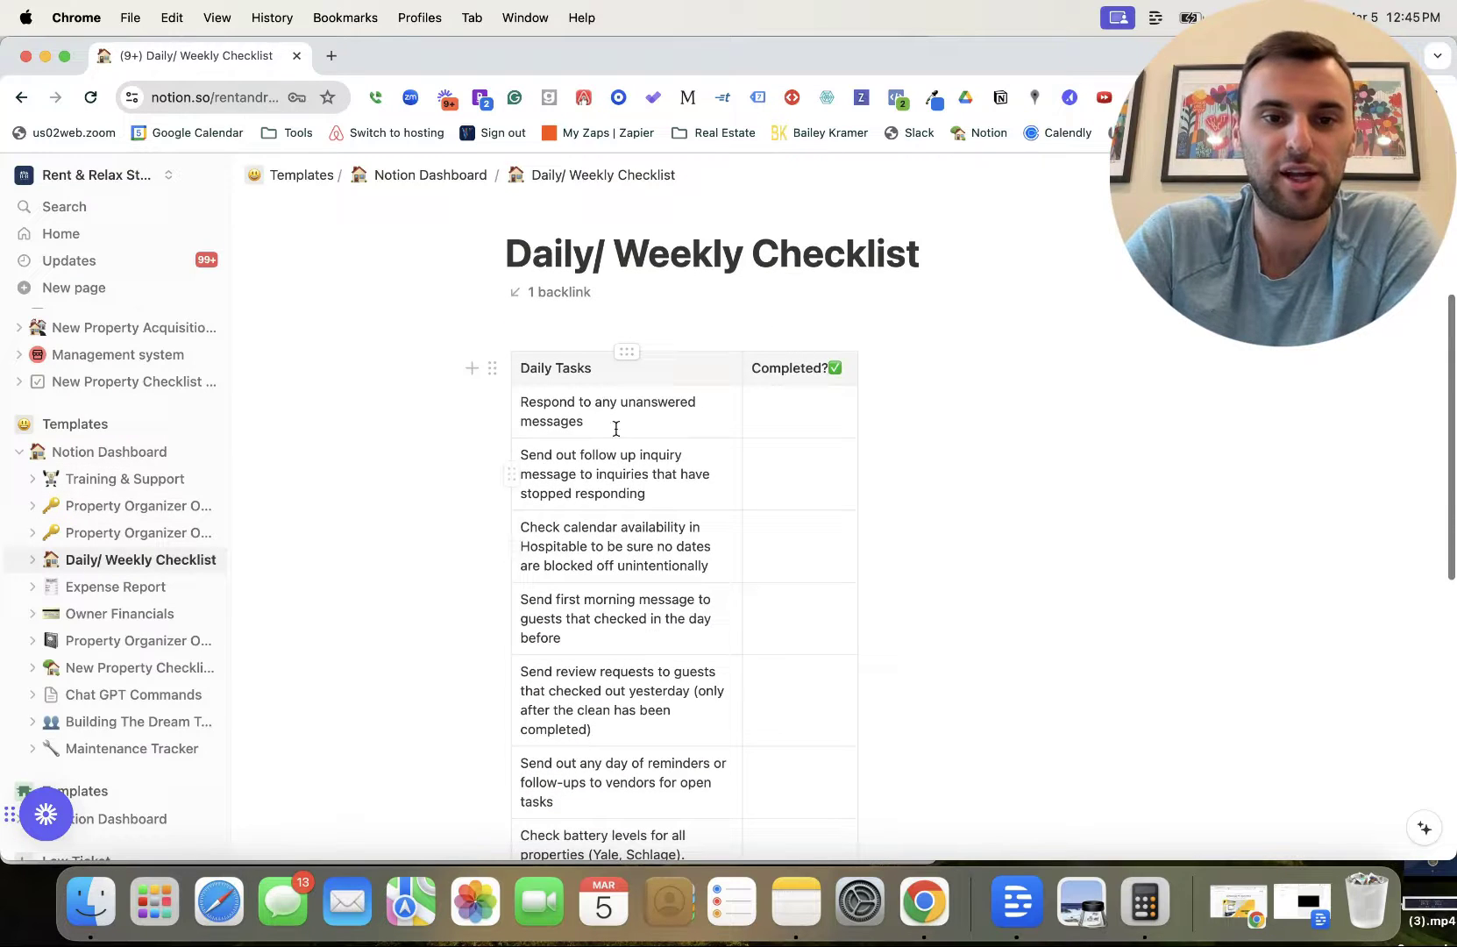
scroll(529, 403, down, 3)
scroll(523, 397, down, 10)
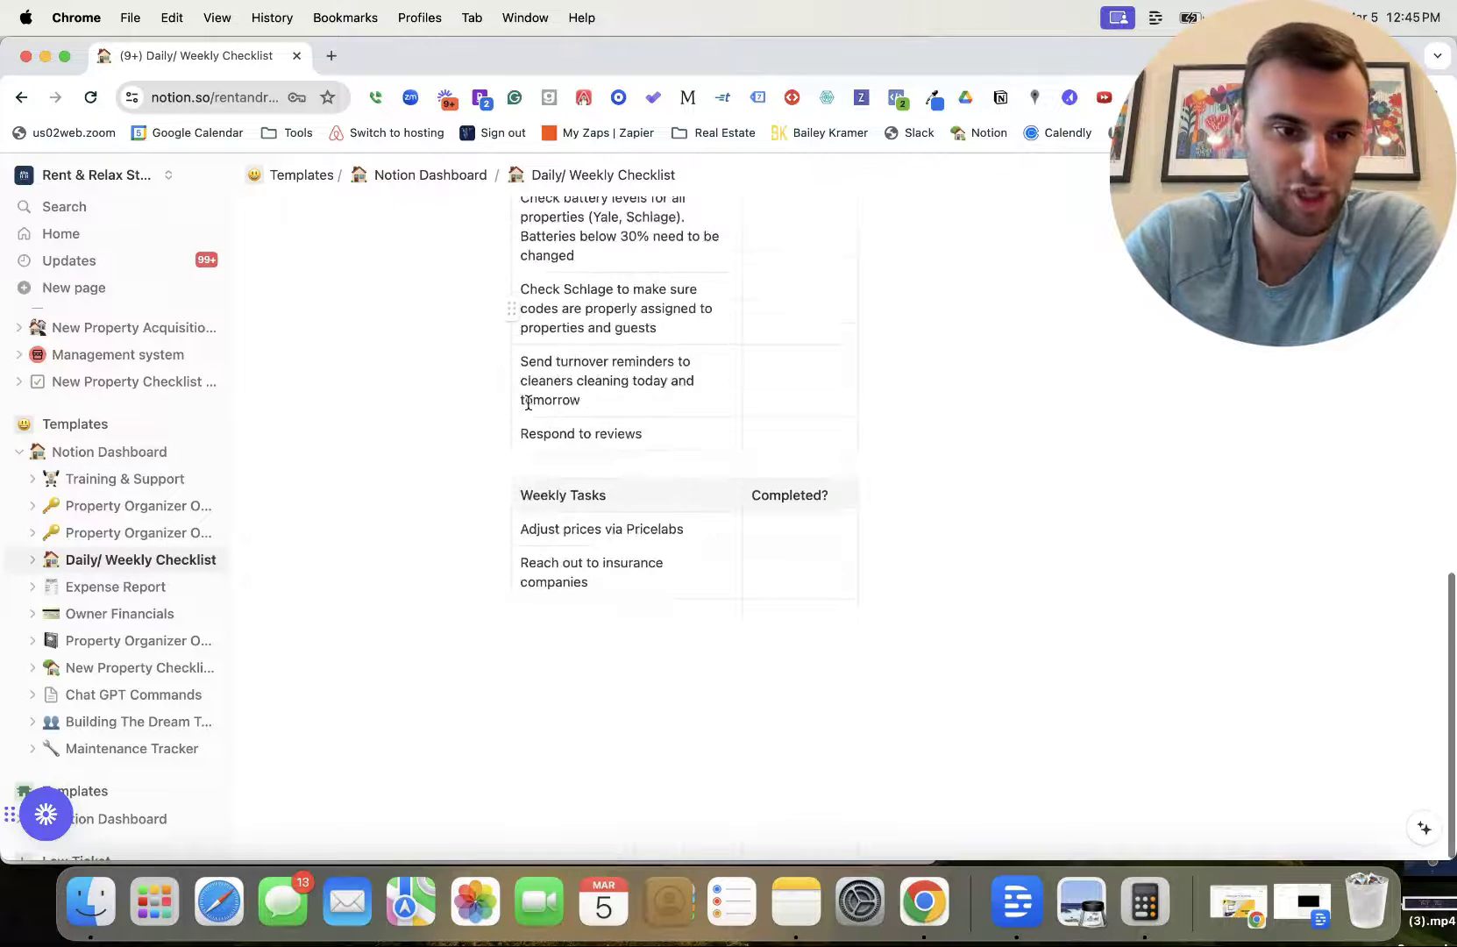
click(133, 695)
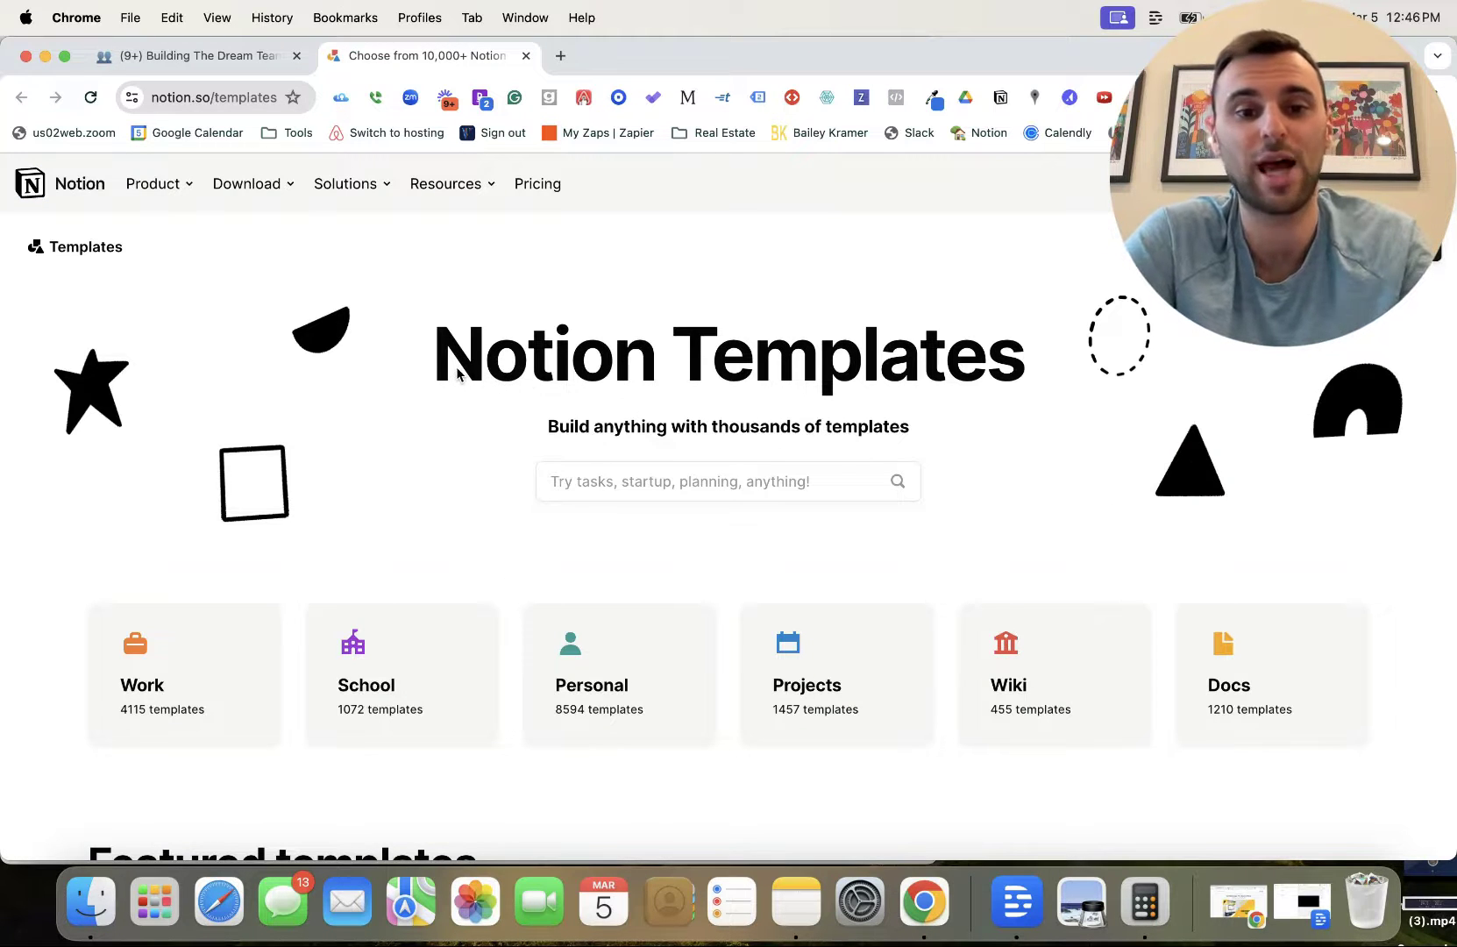
- Search the template gallery for 'crm' and open the CRM category
scroll(727, 481, down, 4)
scroll(733, 487, down, 2)
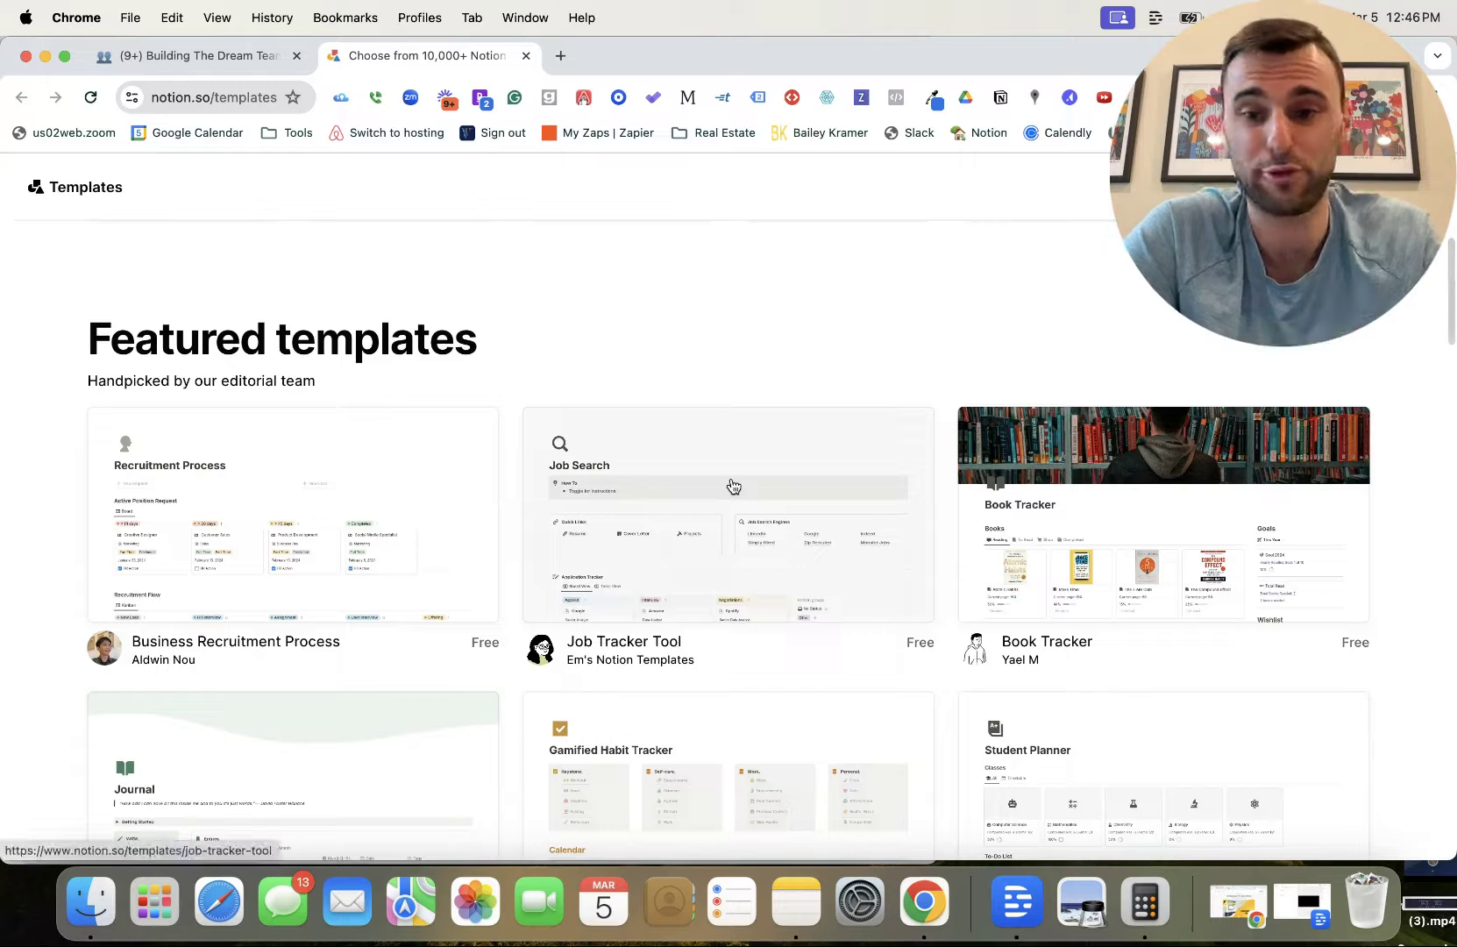
scroll(708, 348, up, 1)
scroll(708, 348, up, 2)
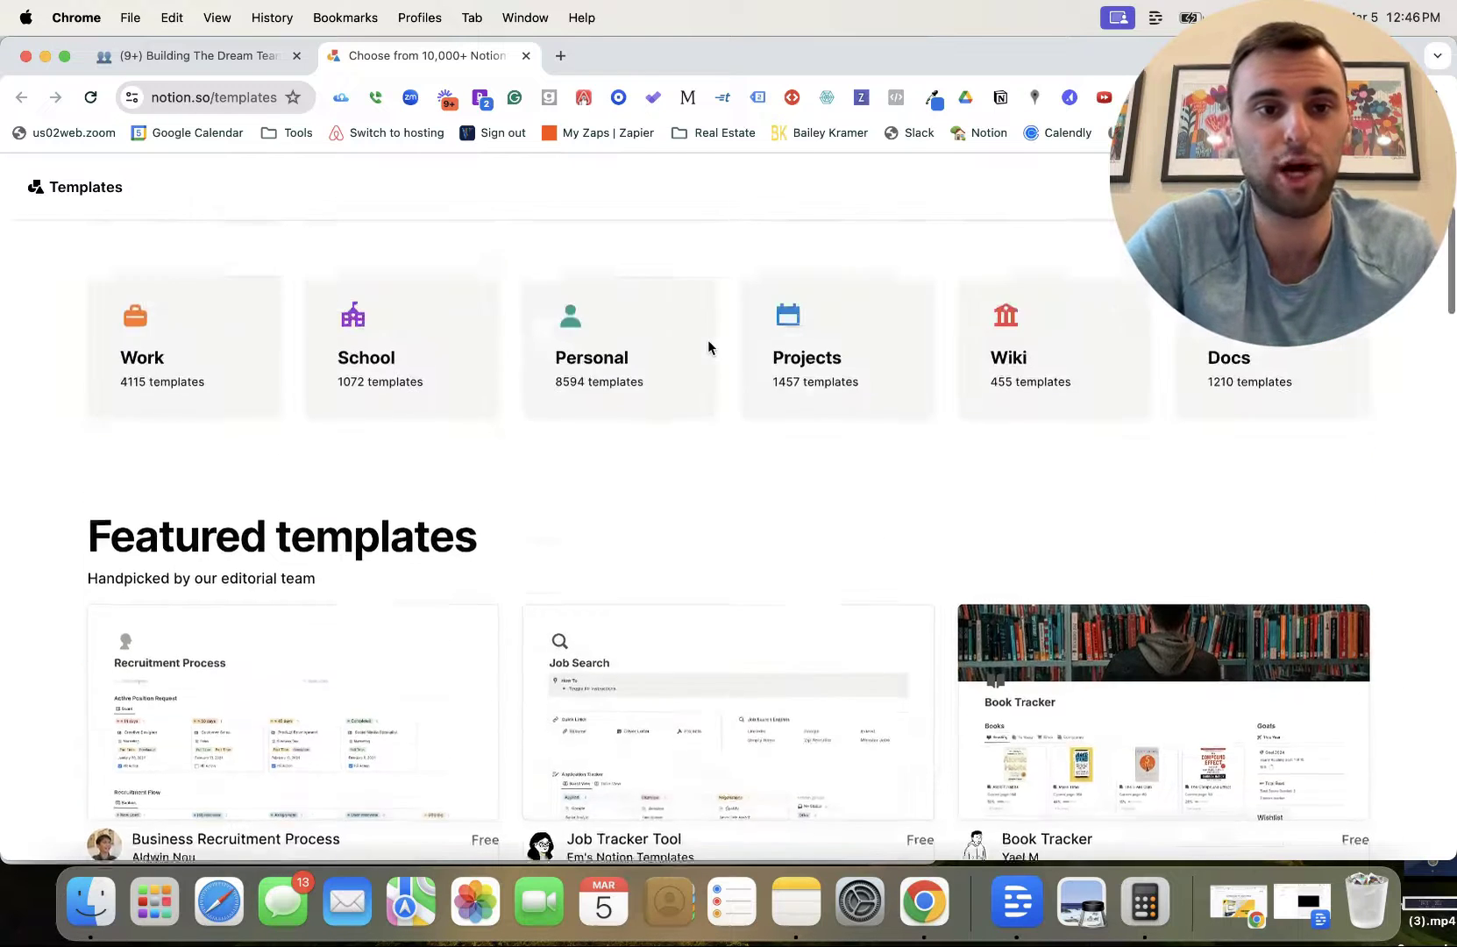
scroll(708, 348, up, 2)
click(671, 368)
text(crm)
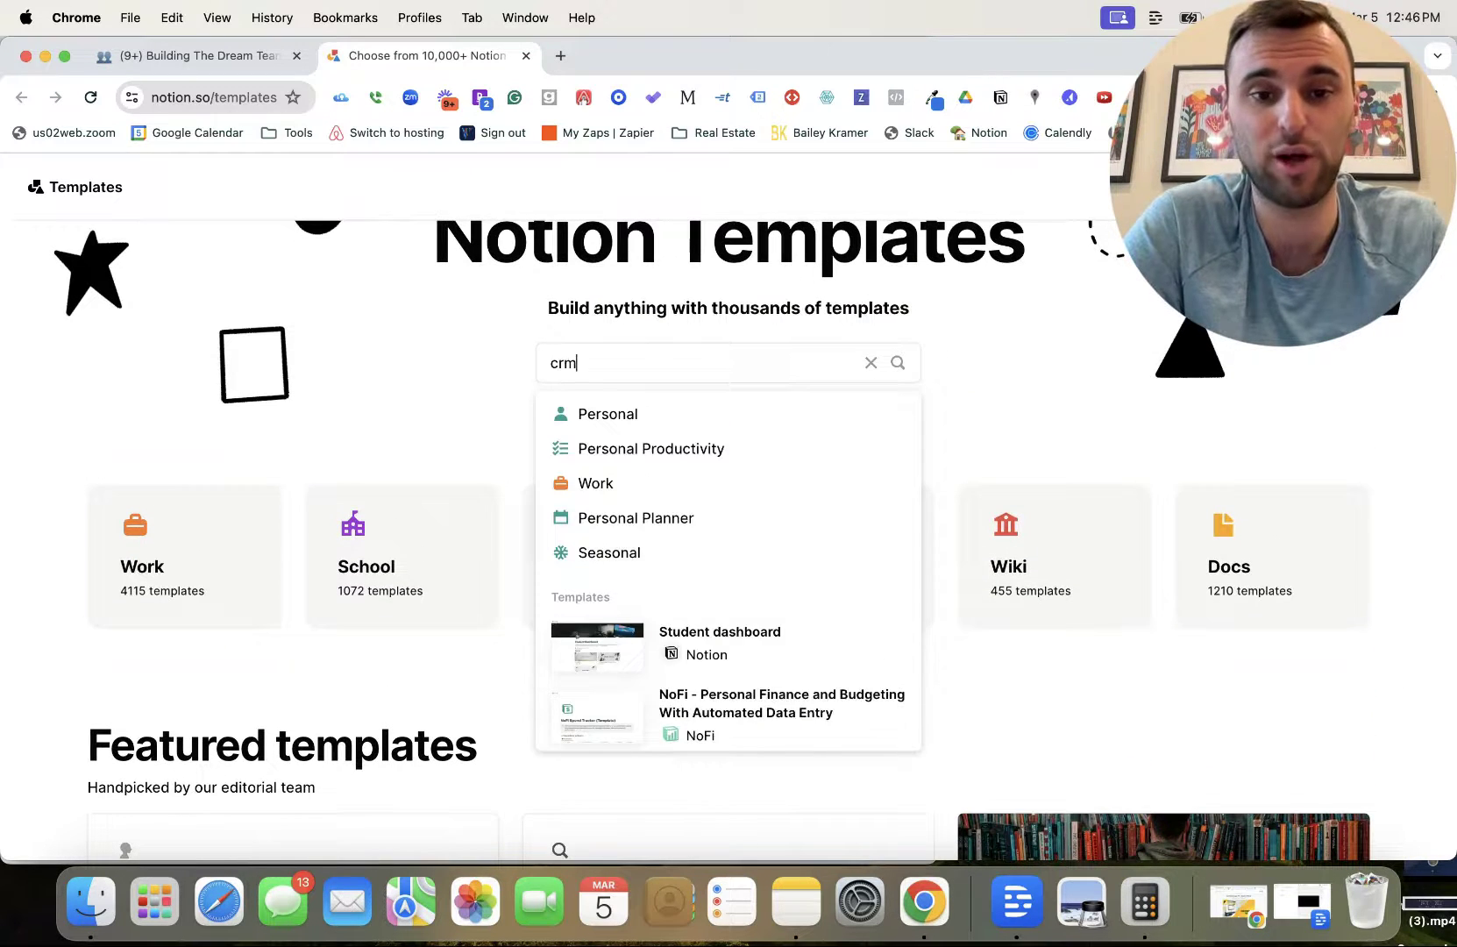
click(666, 413)
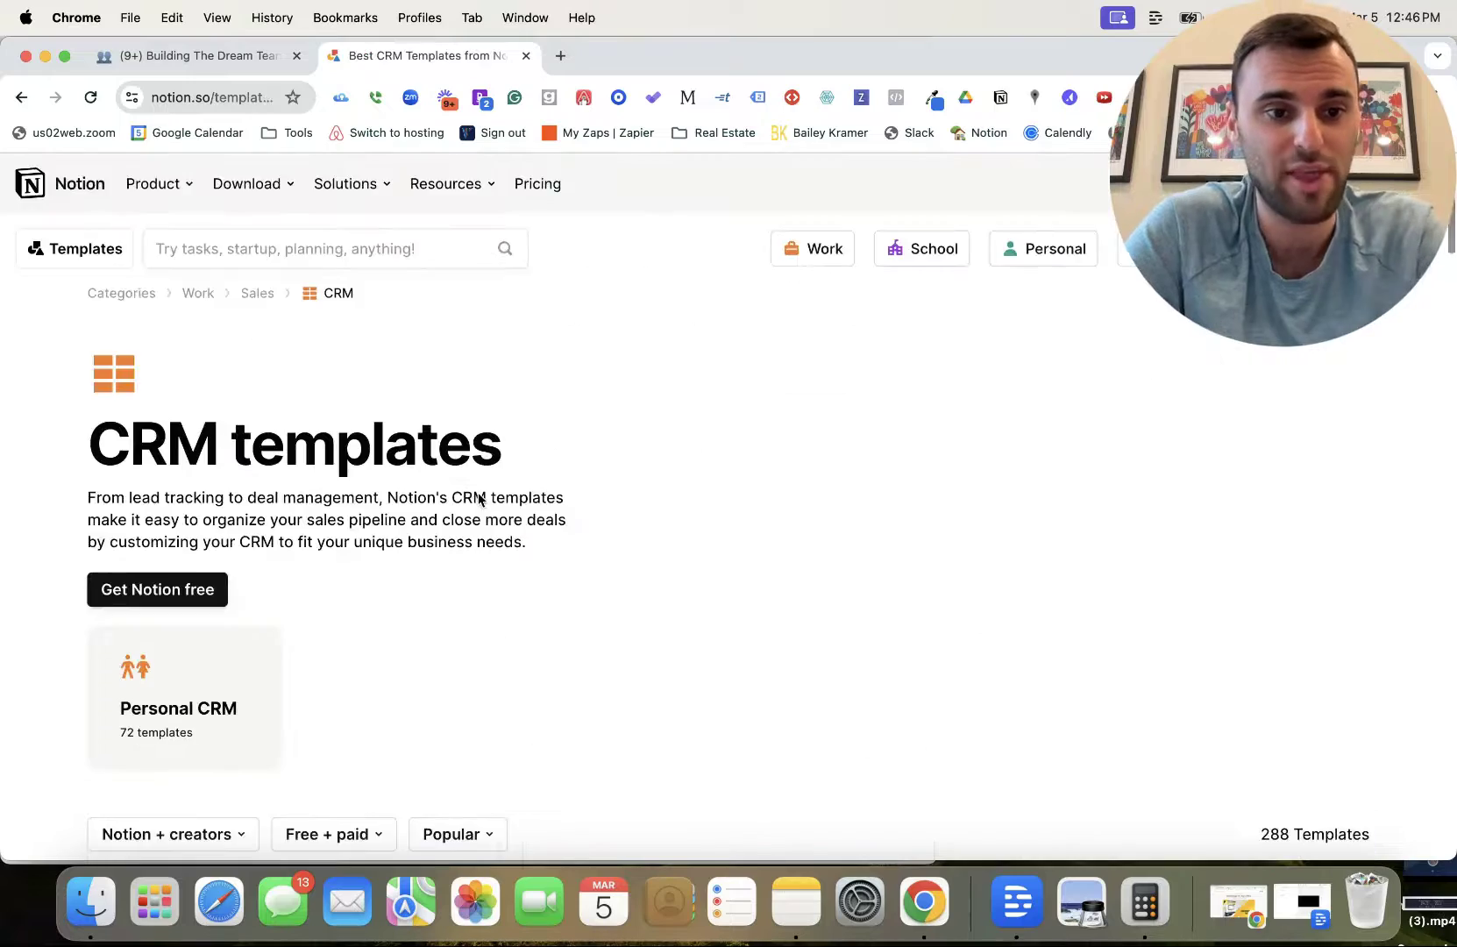
- Scroll through the 288 CRM template results
scroll(478, 500, down, 2)
scroll(698, 460, down, 5)
scroll(693, 465, down, 2)
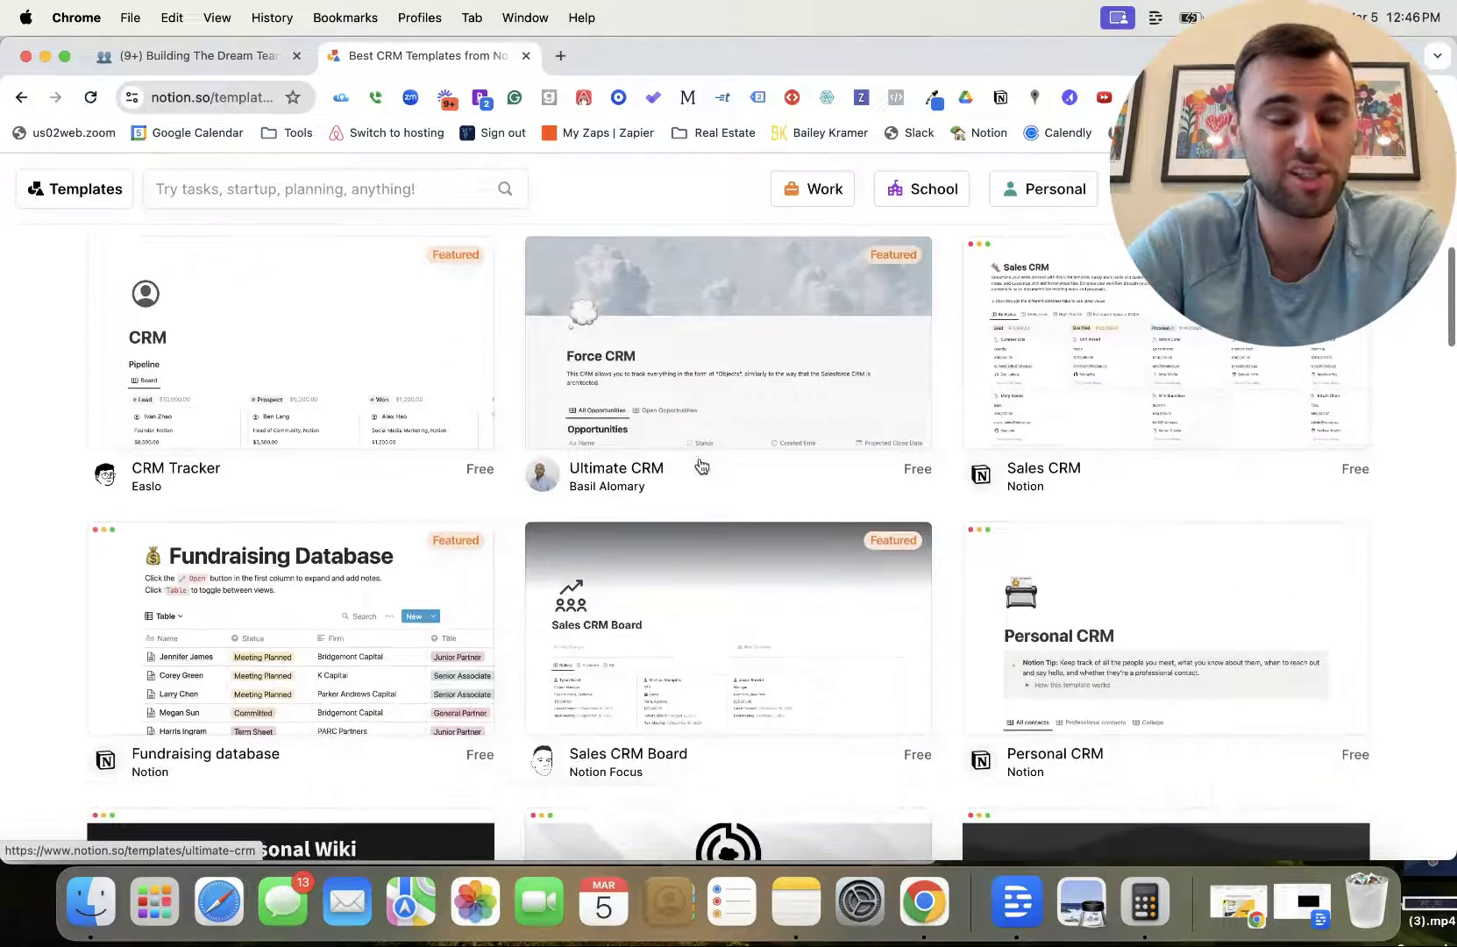
scroll(342, 586, down, 1)
scroll(348, 578, down, 1)
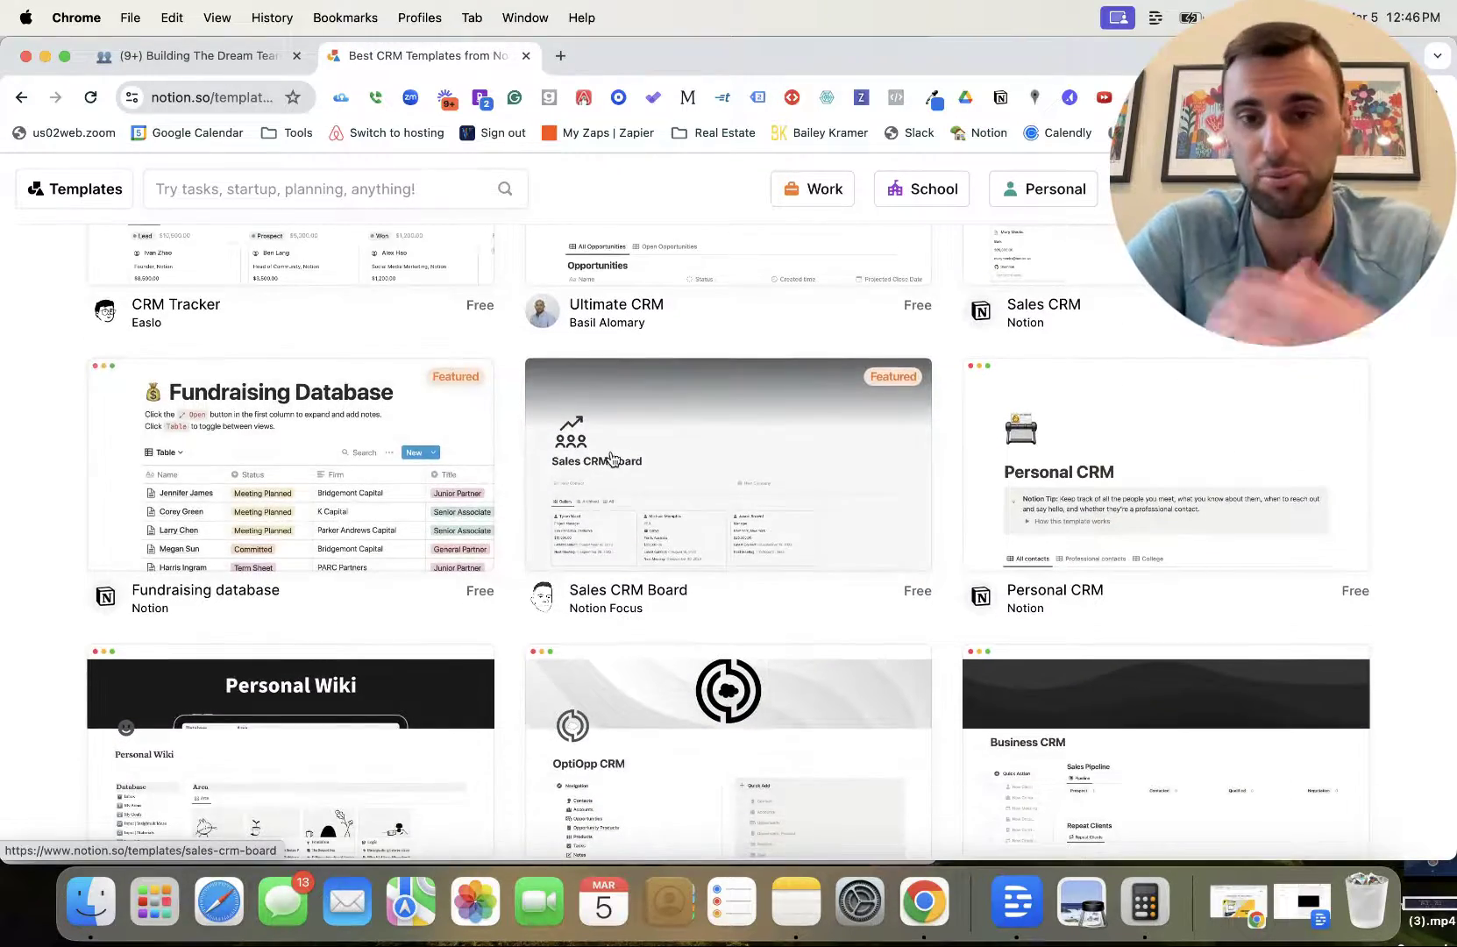
scroll(610, 457, up, 10)
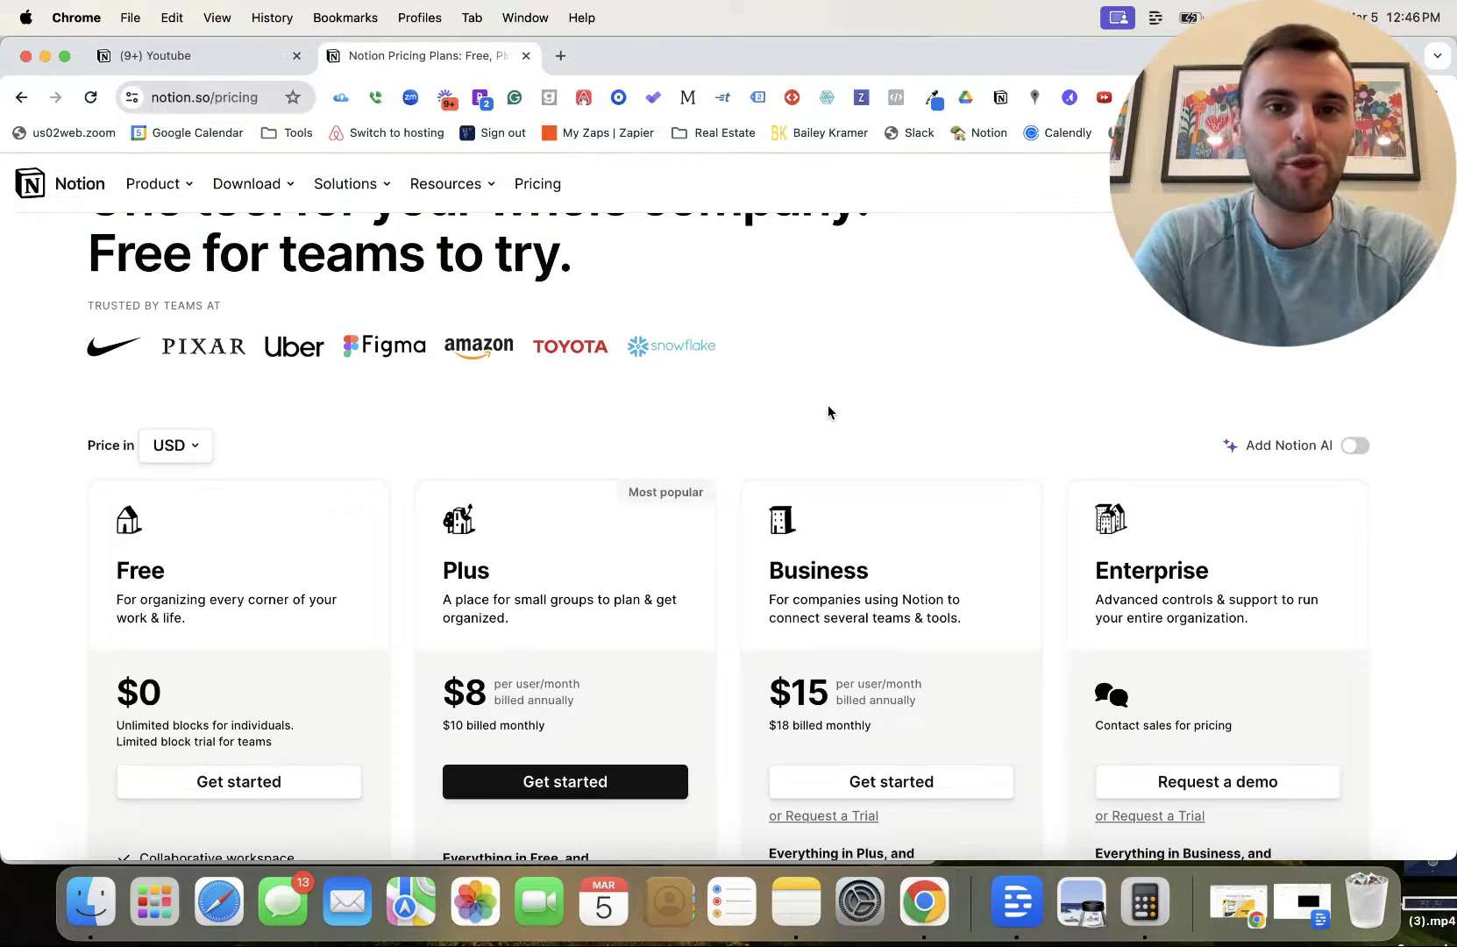
scroll(828, 412, down, 2)
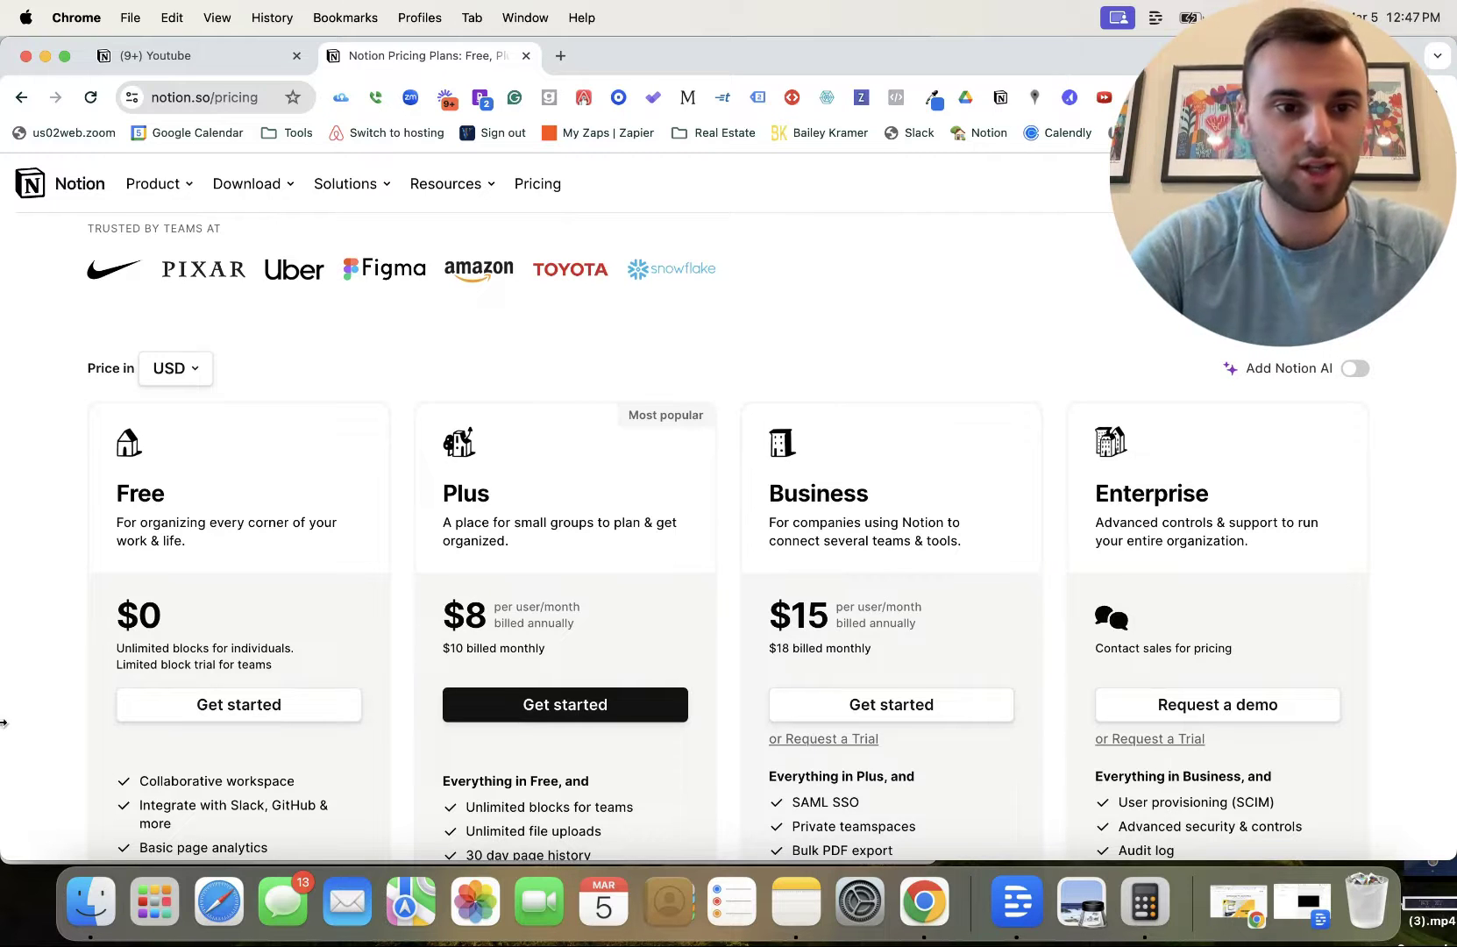
scroll(173, 659, down, 2)
scroll(186, 546, down, 2)
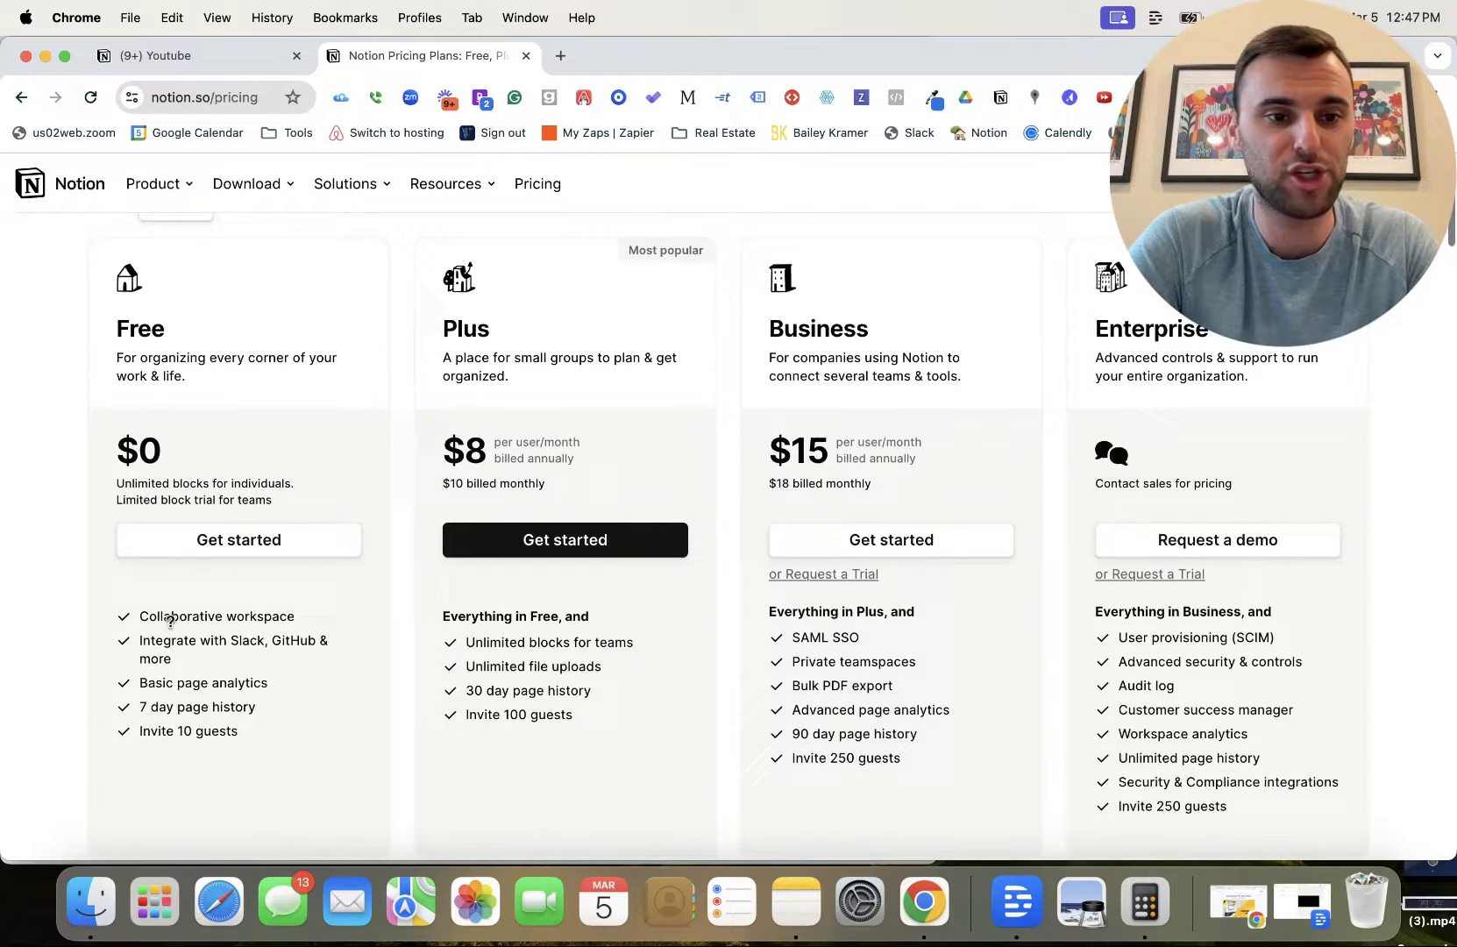
scroll(180, 486, down, 2)
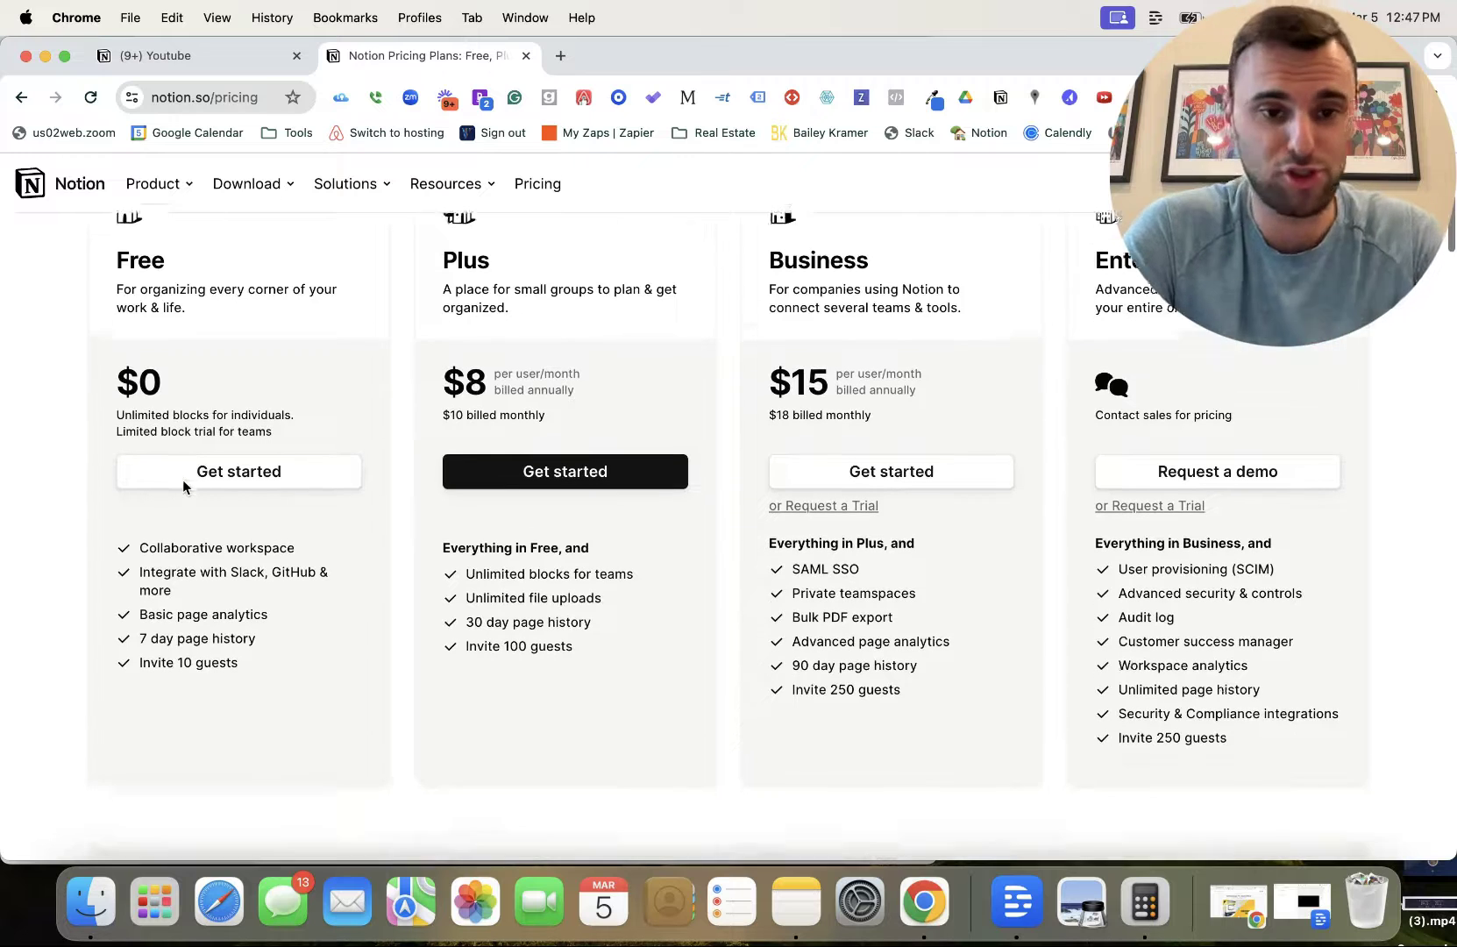
scroll(162, 741, up, 2)
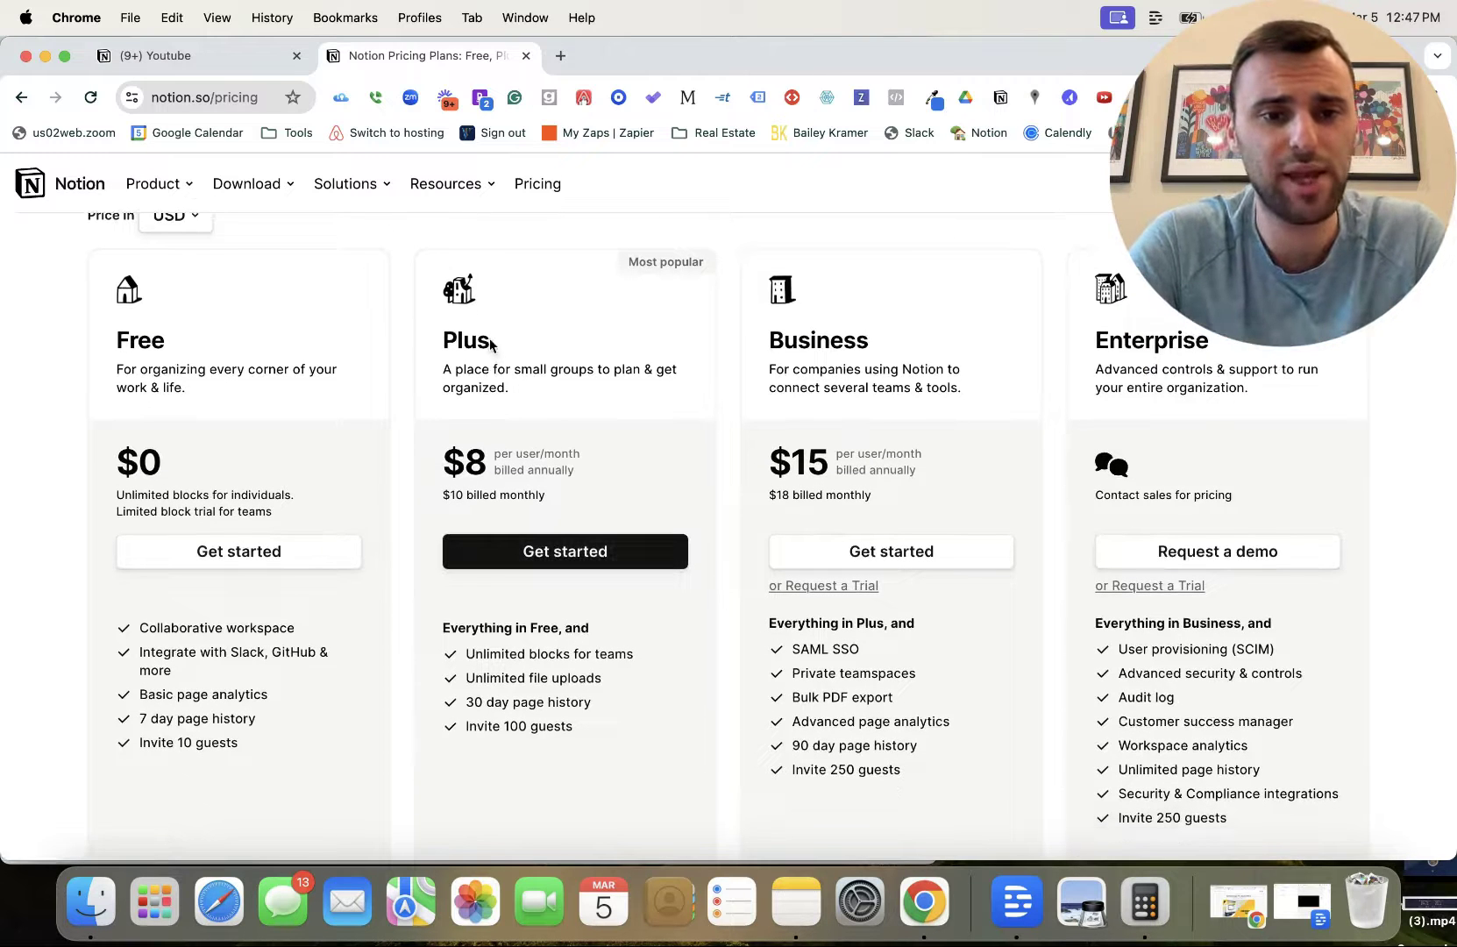